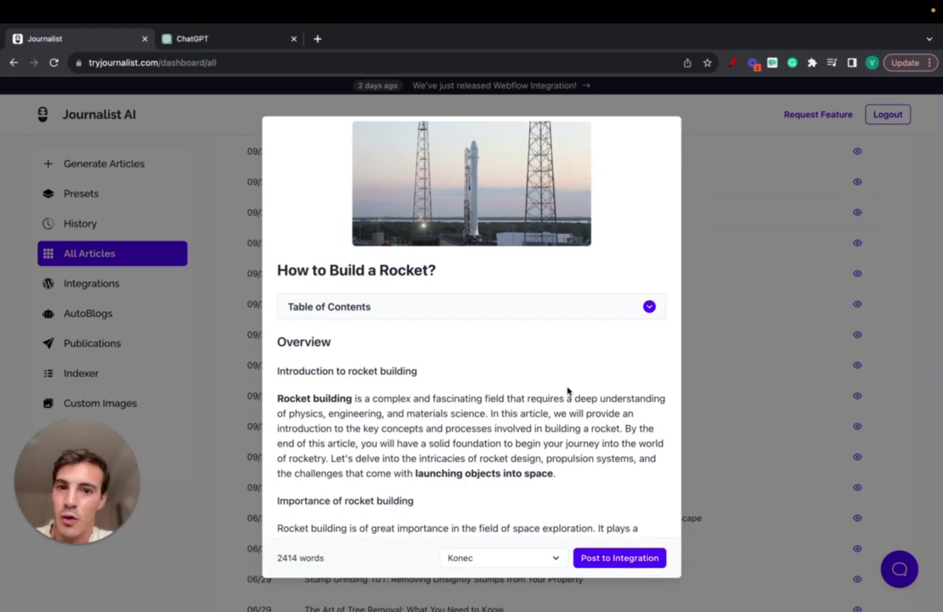
Scroll through the 2414-word 'How to Build a Rocket?' preview, then close it
scroll(582, 293, down, 6)
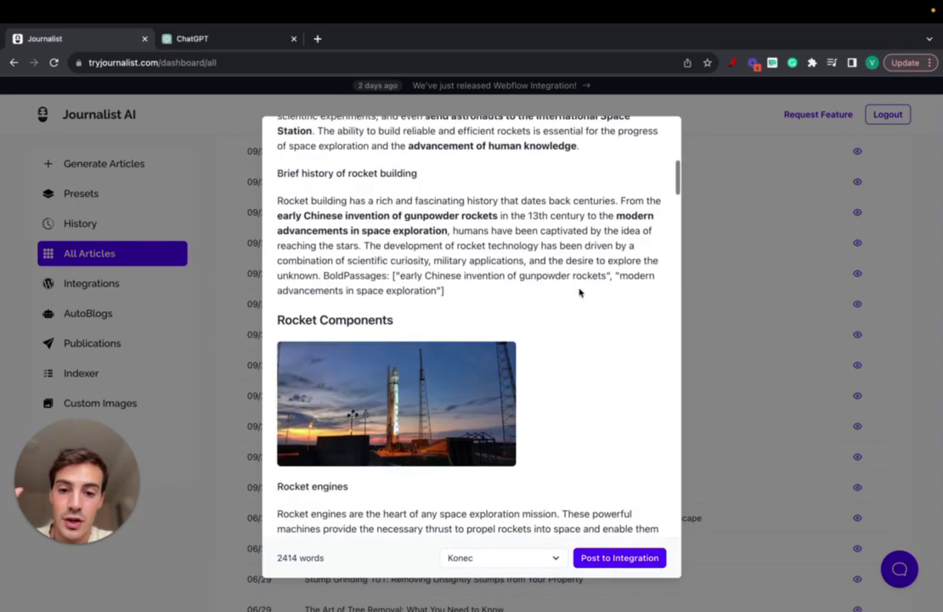
scroll(581, 292, down, 2)
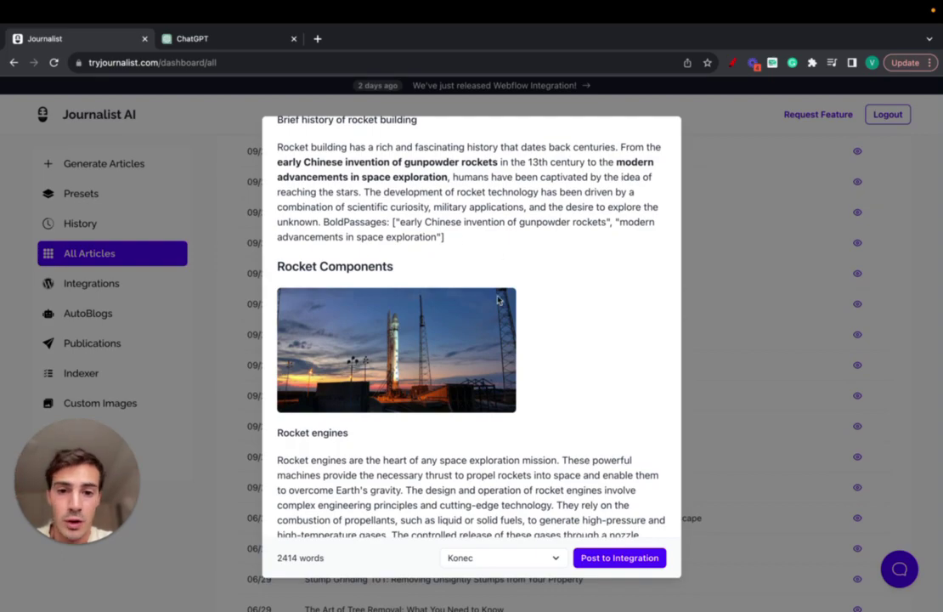
scroll(499, 299, down, 15)
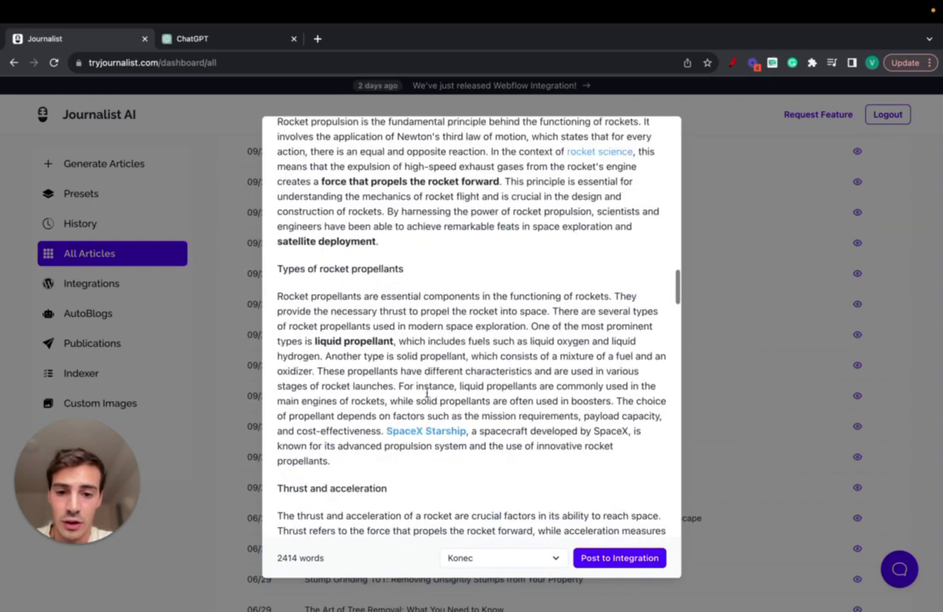
scroll(423, 316, down, 4)
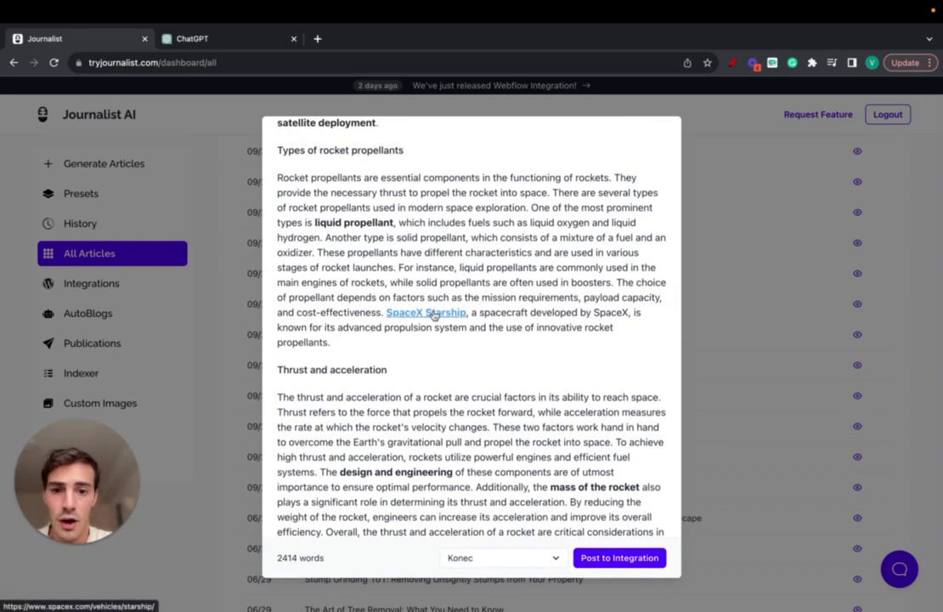
scroll(434, 315, down, 18)
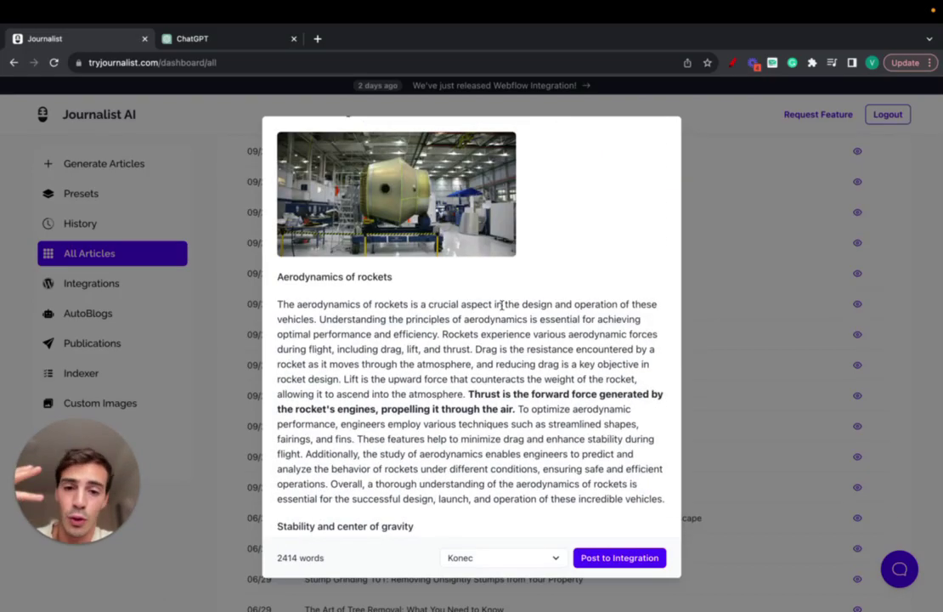
scroll(502, 304, down, 20)
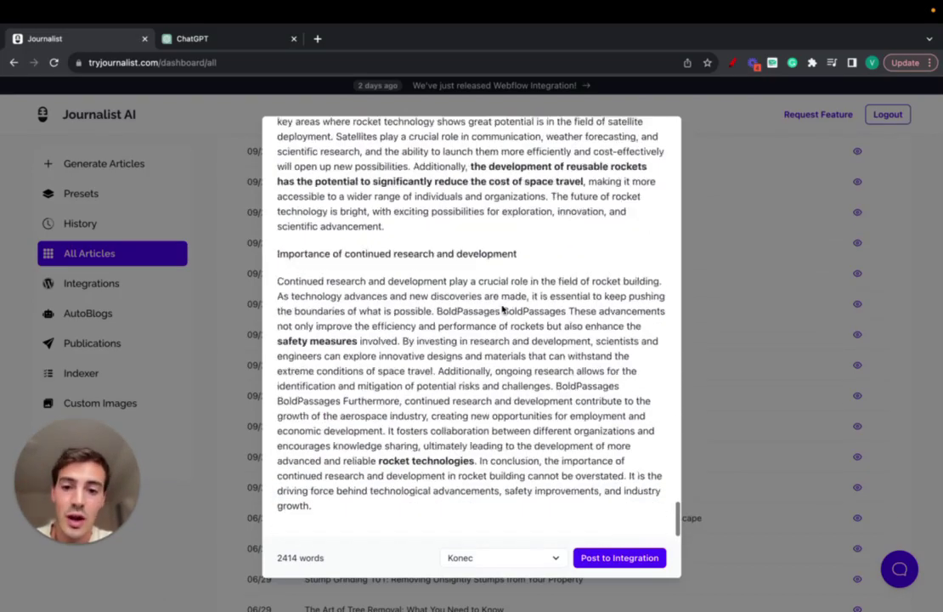
scroll(501, 307, up, 20)
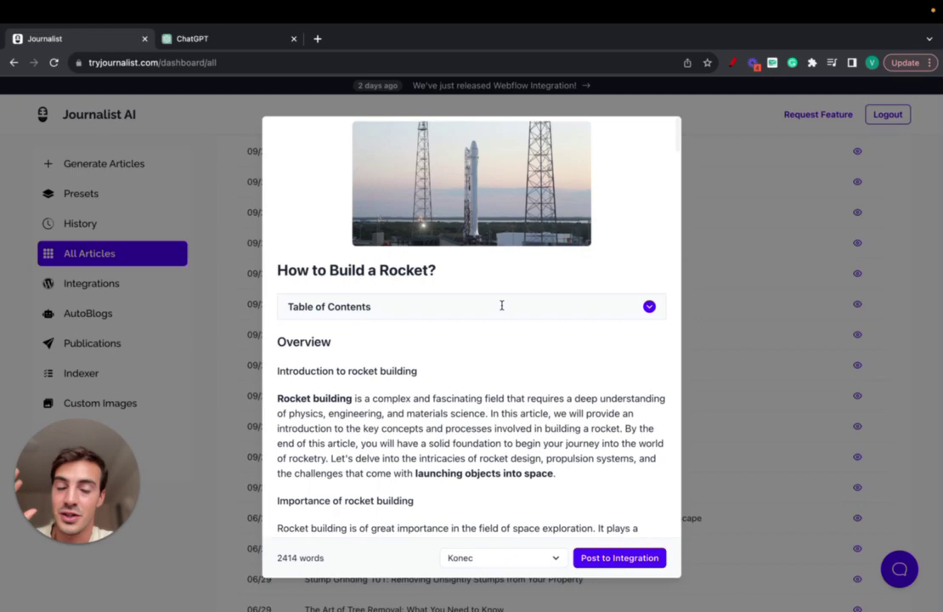
click(736, 257)
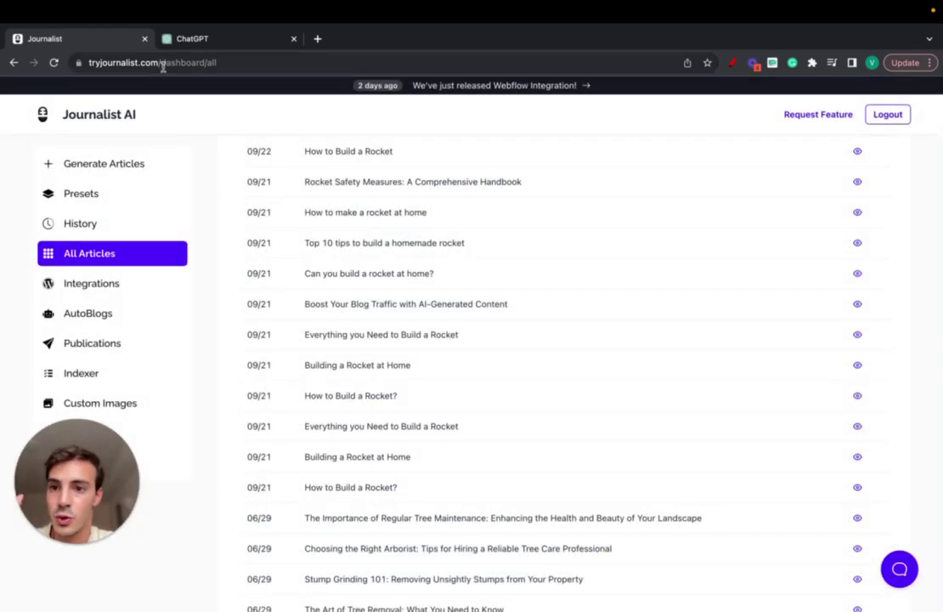
Start a Keywords-mode article generation with the pasted NYC plumber keywords in English
click(140, 171)
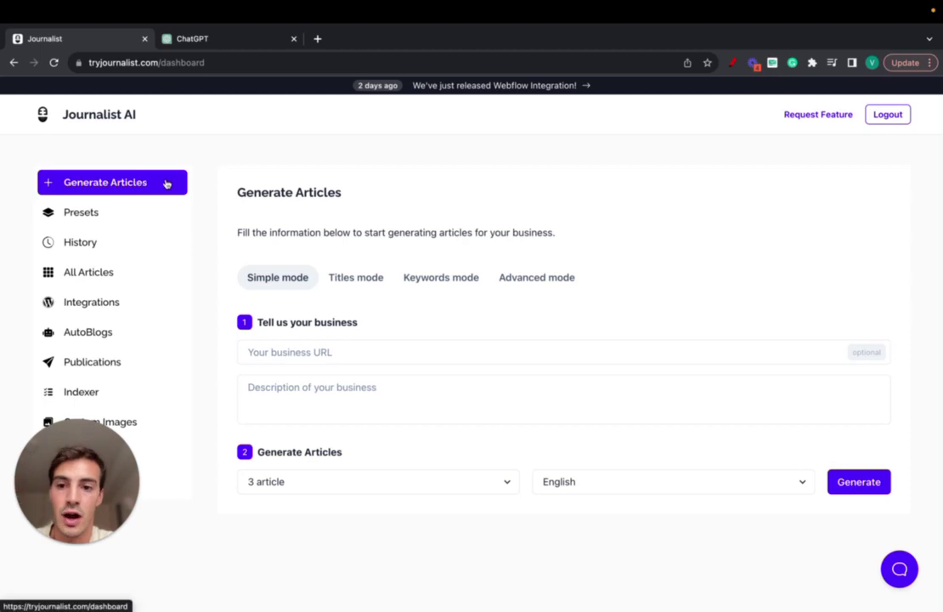
click(425, 277)
click(388, 352)
key(ctrl+v)
scroll(543, 380, up, 3)
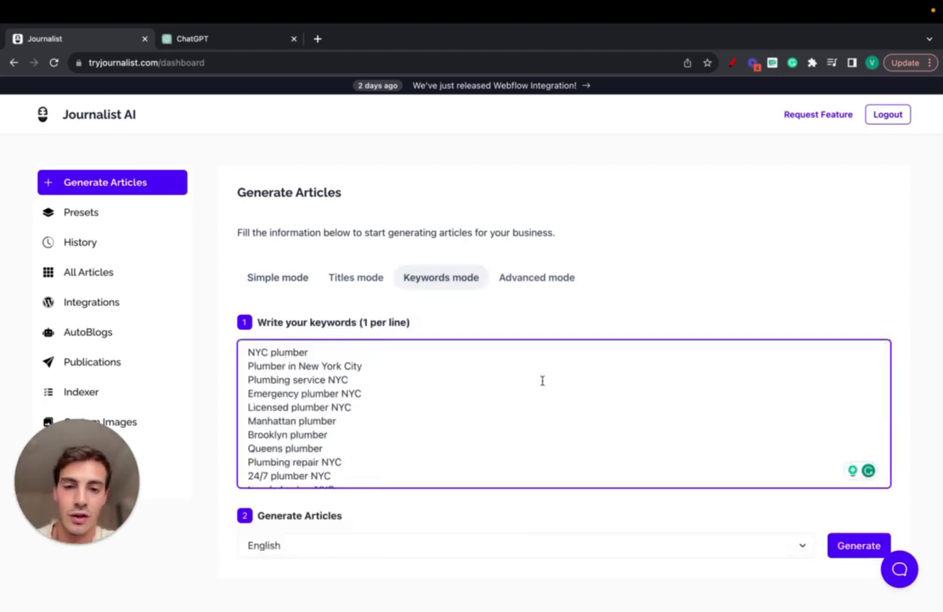
scroll(542, 381, down, 5)
click(445, 552)
click(882, 331)
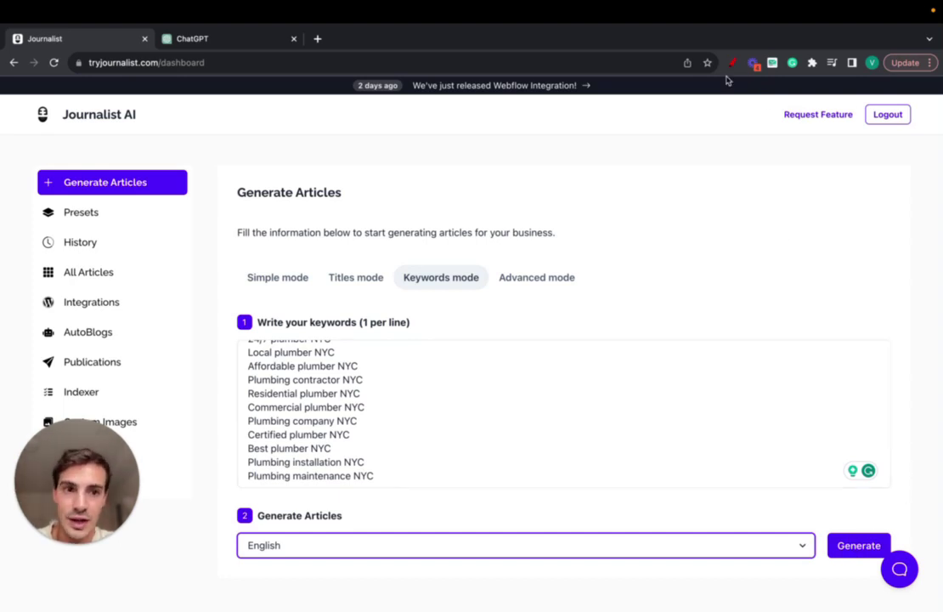
drag(604, 158, 613, 308)
key(alt+shift+d)
mouse_move(609, 152)
mouse_down()
mouse_move(610, 417)
mouse_move(752, 157)
mouse_move(676, 134)
mouse_move(708, 185)
mouse_move(684, 133)
mouse_move(616, 136)
mouse_up()
mouse_move(622, 237)
mouse_down()
mouse_move(627, 272)
mouse_move(610, 240)
mouse_up()
mouse_move(630, 331)
mouse_down()
mouse_move(663, 311)
mouse_move(628, 304)
mouse_move(725, 277)
mouse_move(805, 170)
mouse_move(860, 189)
mouse_move(837, 149)
mouse_up()
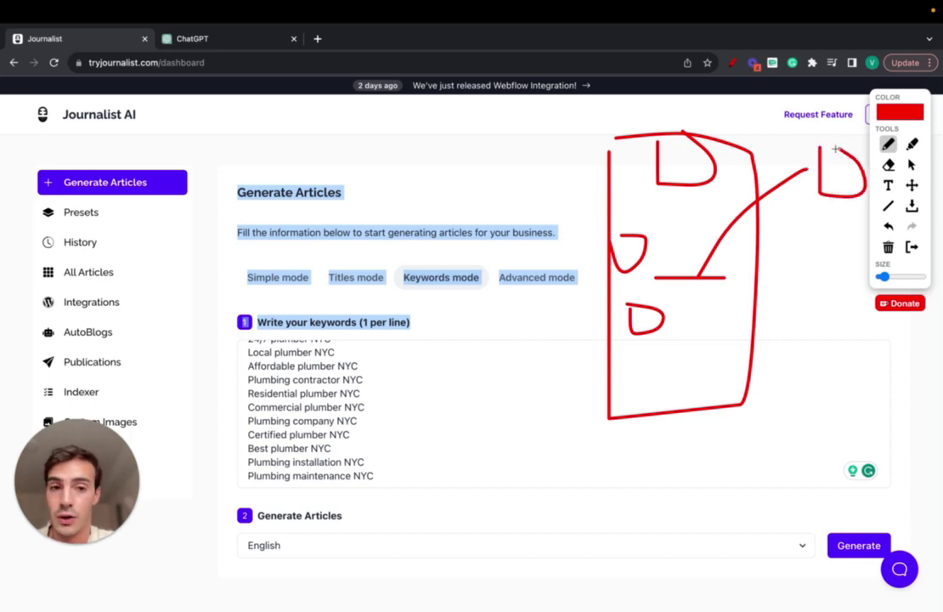
mouse_move(649, 358)
mouse_down()
mouse_move(606, 359)
mouse_move(493, 168)
mouse_up()
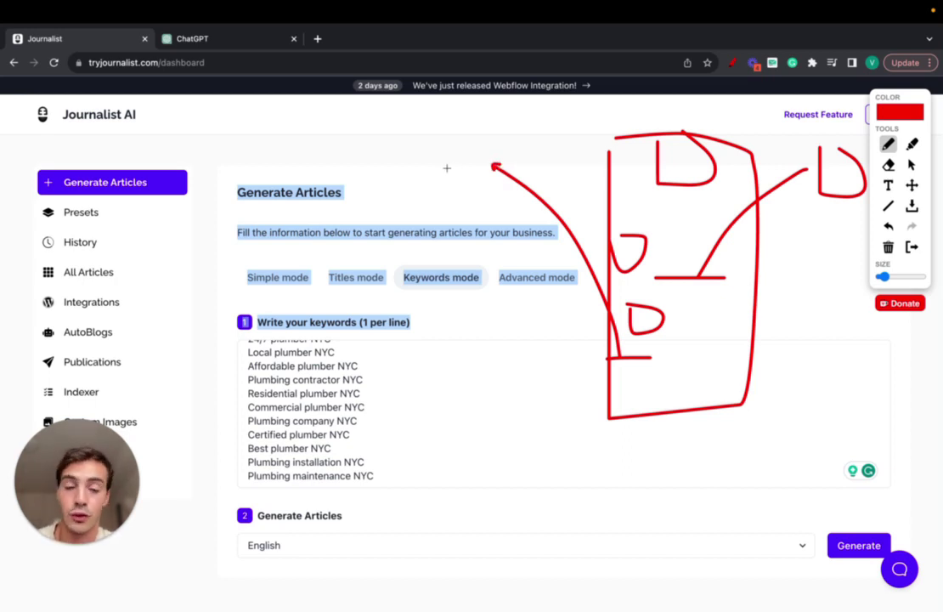
drag(643, 399, 697, 400)
mouse_move(622, 423)
mouse_down()
mouse_move(701, 474)
mouse_move(674, 415)
mouse_up()
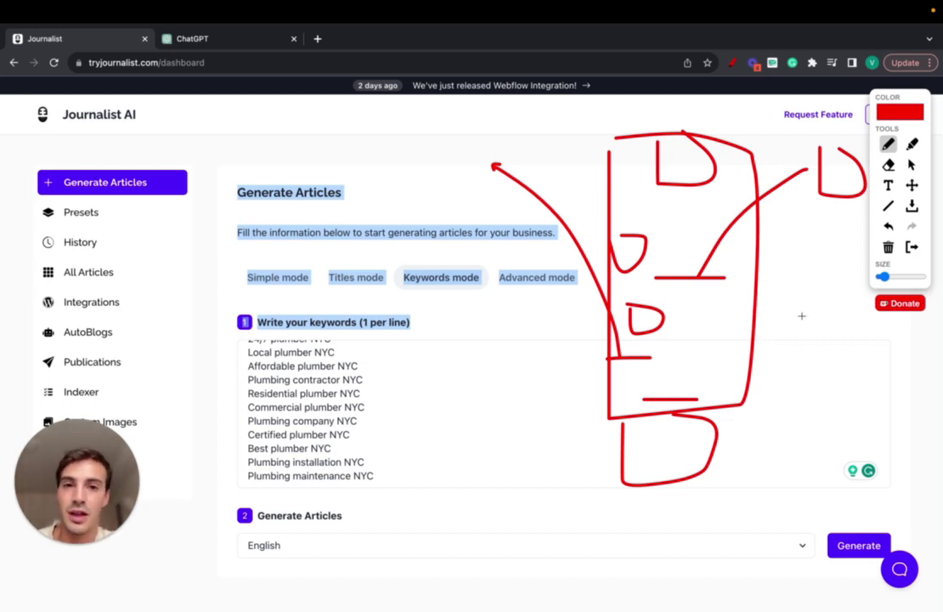
Clear the page annotations, switch to Advanced mode and start a new preset
click(916, 250)
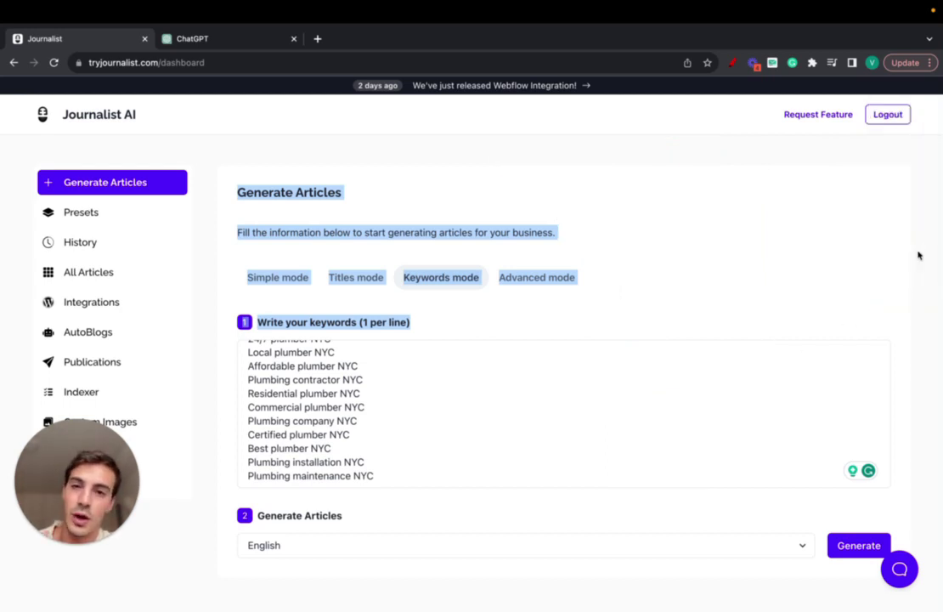
click(315, 151)
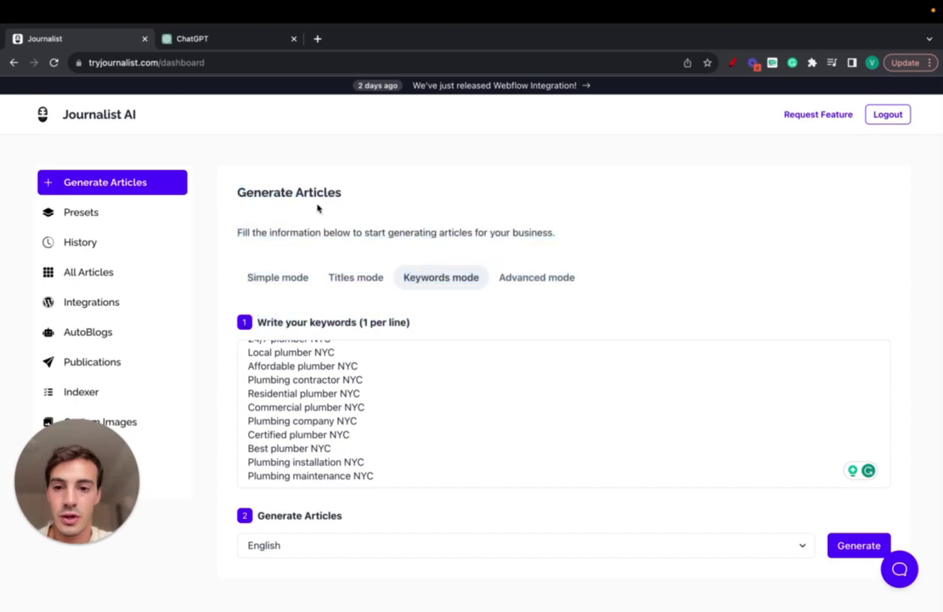
click(540, 280)
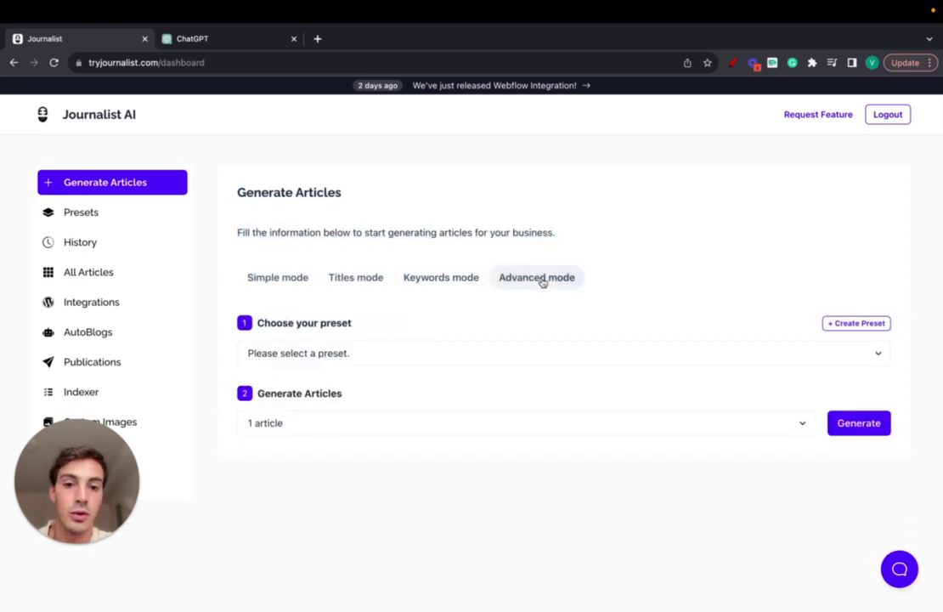
click(840, 325)
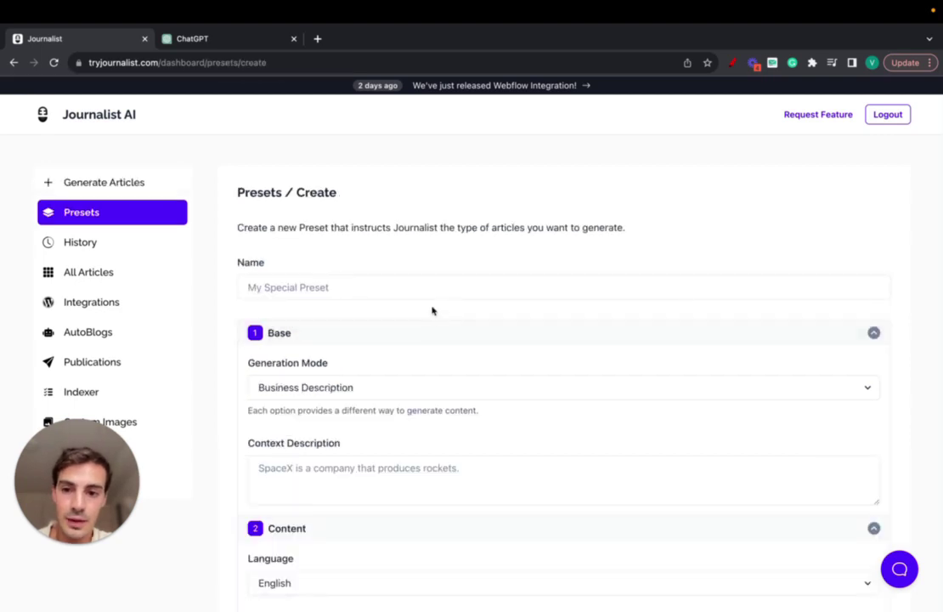
Collapse the preset's settings sections from Base to Formatting and name it 'Plumber'
click(420, 338)
click(383, 366)
click(358, 387)
click(340, 414)
click(331, 442)
click(329, 467)
click(327, 490)
scroll(330, 476, down, 2)
click(334, 442)
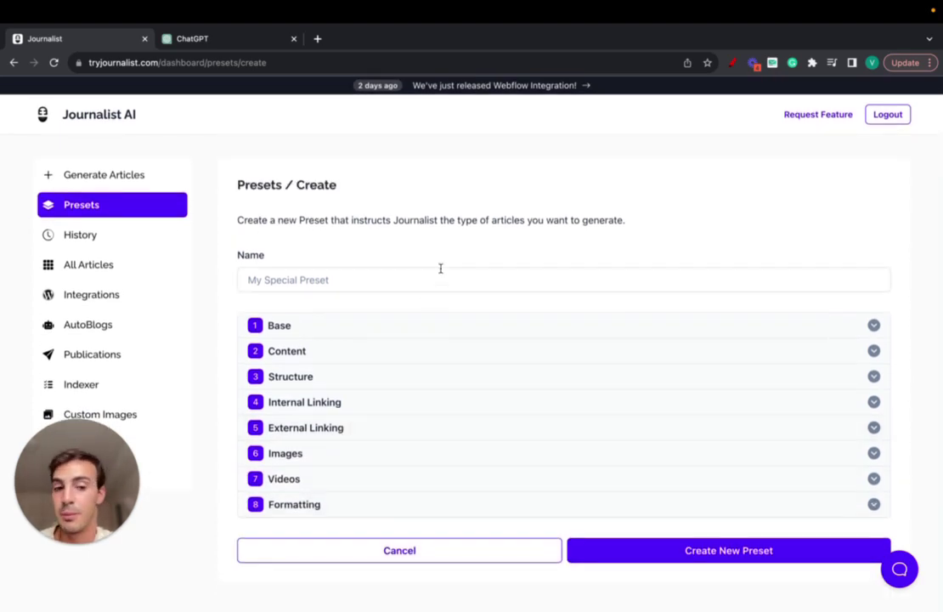
click(325, 279)
text(Plumber)
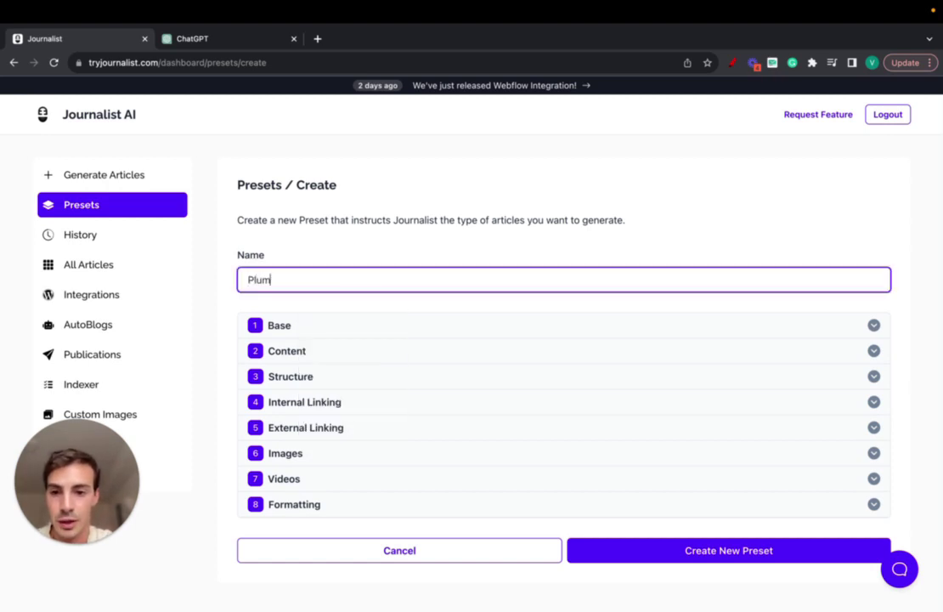
Set Generation Mode to Keyword-based and paste the NYC plumber keywords into the preset
click(324, 325)
scroll(427, 311, down, 2)
click(349, 275)
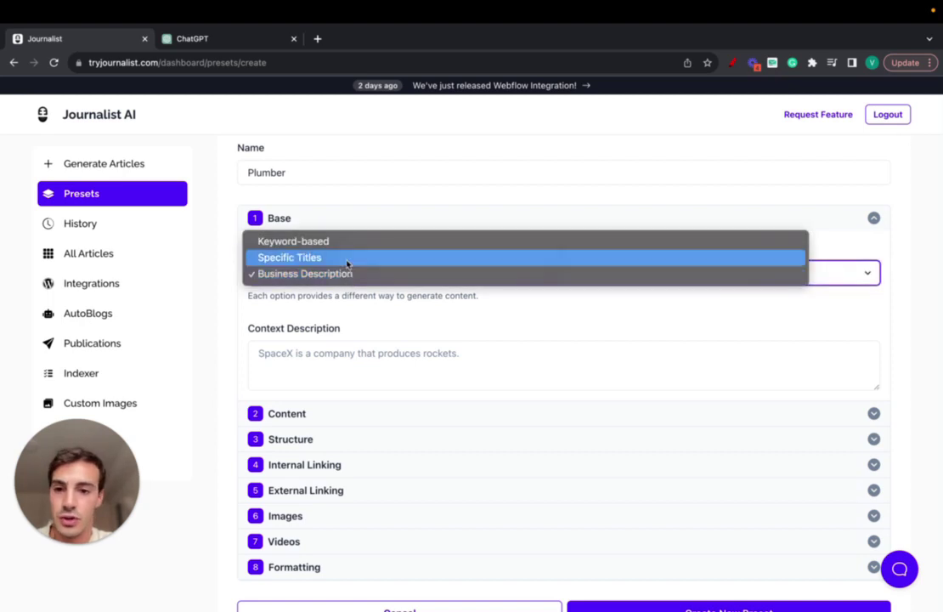
click(347, 243)
click(348, 353)
key(super+v)
scroll(321, 363, up, 3)
click(308, 433)
Push the preset's Creativity slider to the maximum
scroll(309, 429, down, 2)
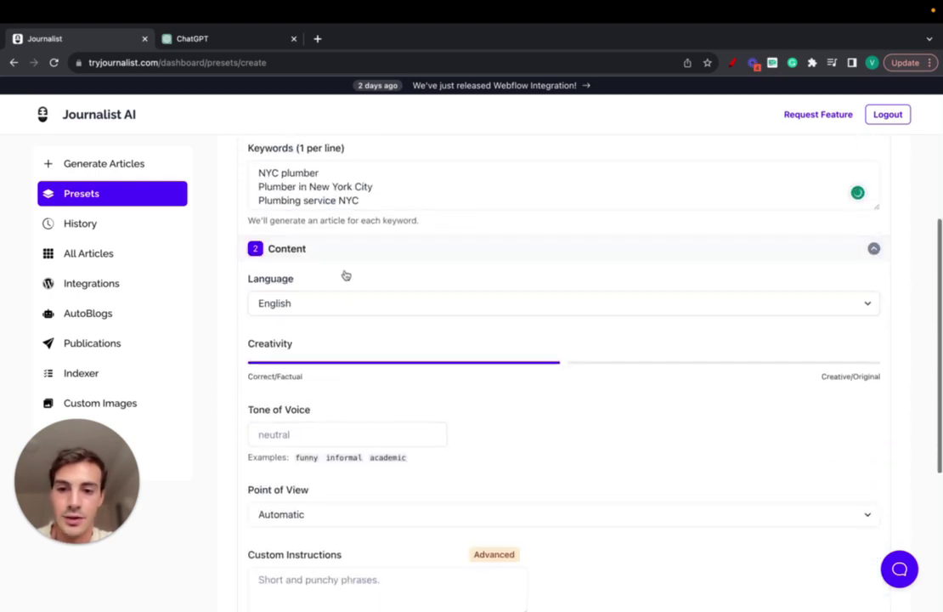
scroll(371, 310, down, 2)
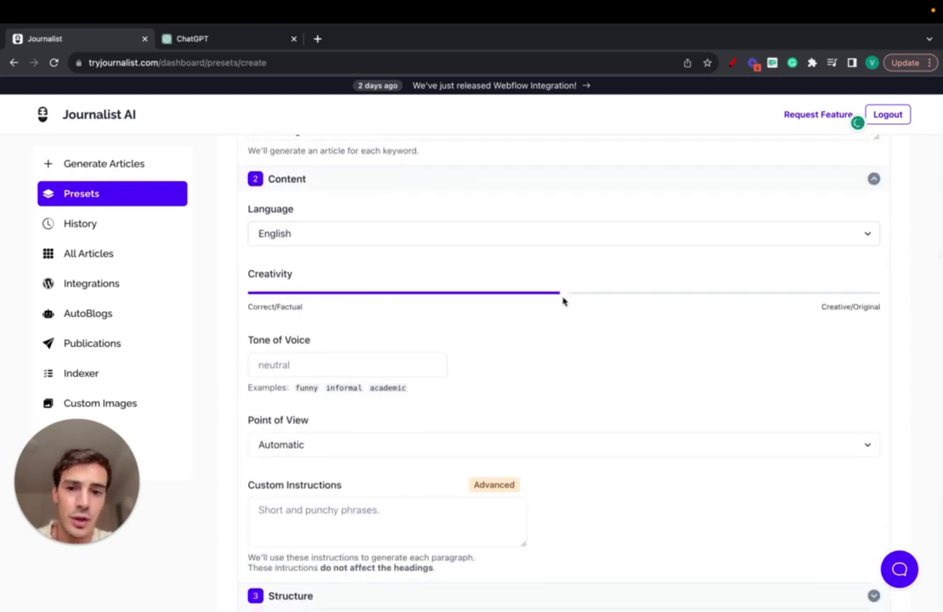
drag(563, 297, 885, 280)
Set Tone of Voice to formal and Point of View to First Person Plural
scroll(442, 409, down, 1)
scroll(441, 409, down, 2)
click(341, 306)
text(formal)
scroll(352, 301, down, 2)
click(459, 339)
click(374, 352)
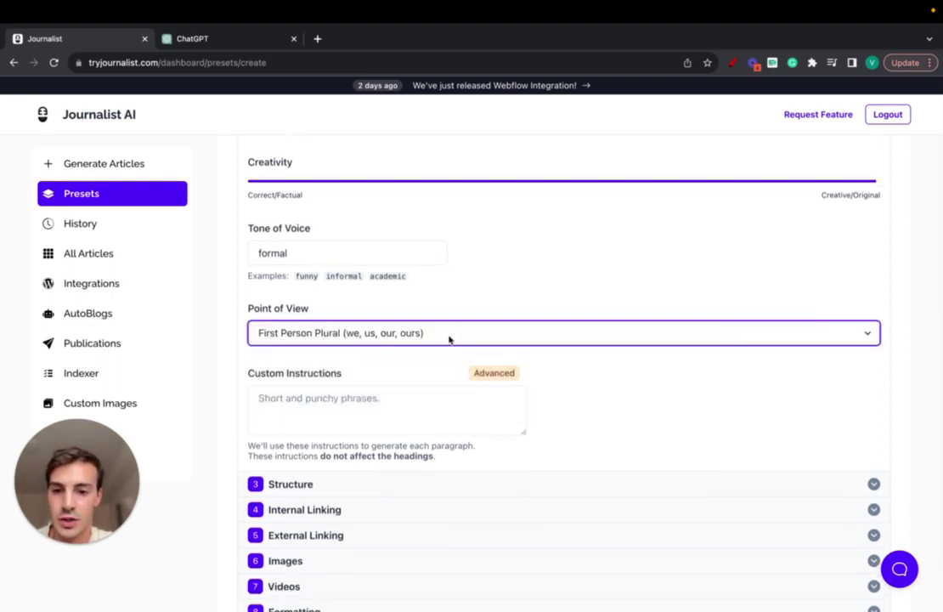
scroll(527, 345, down, 3)
drag(240, 287, 602, 347)
click(576, 357)
scroll(577, 357, up, 5)
scroll(380, 320, down, 6)
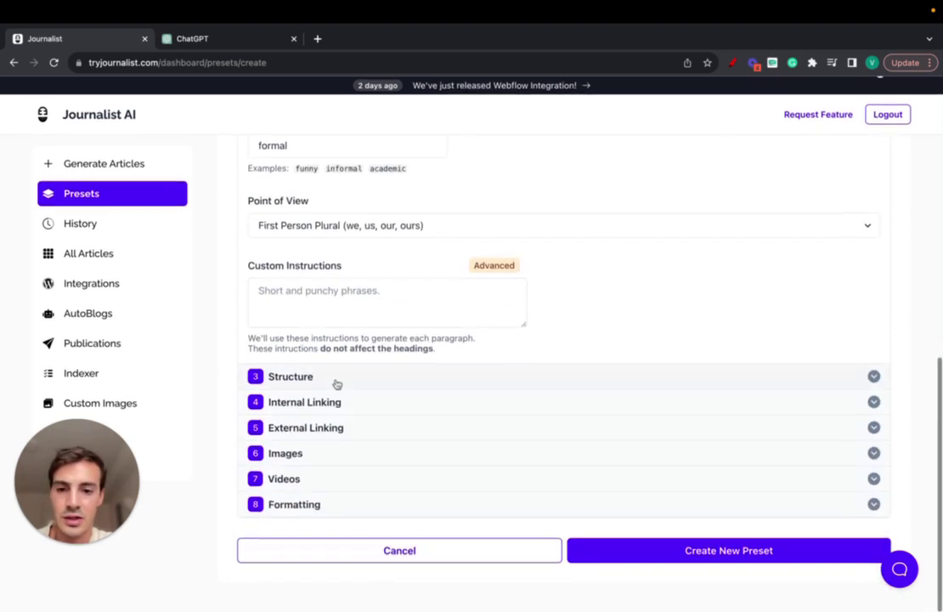
click(335, 374)
scroll(335, 378, down, 2)
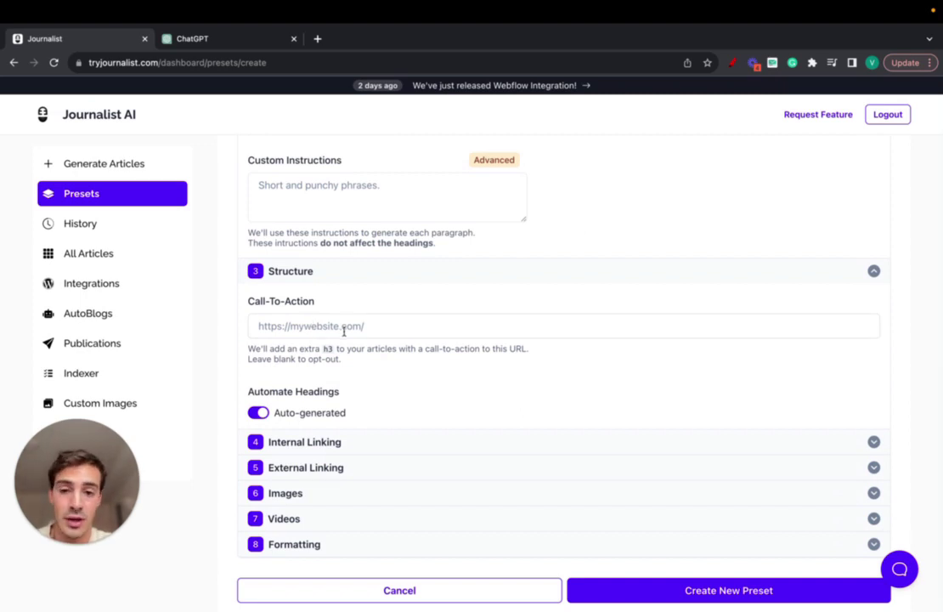
click(345, 331)
text(https)
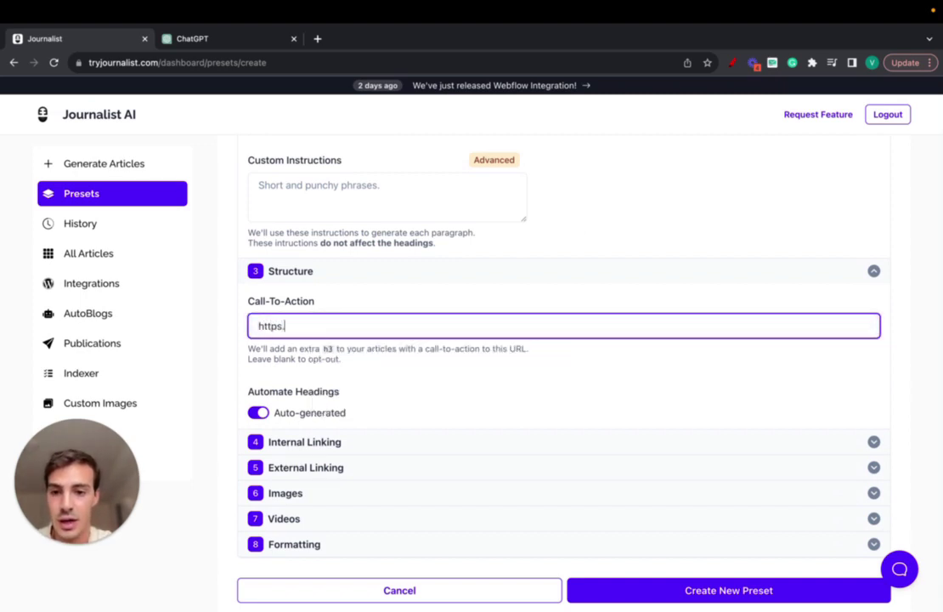
text(://nycplumbing)
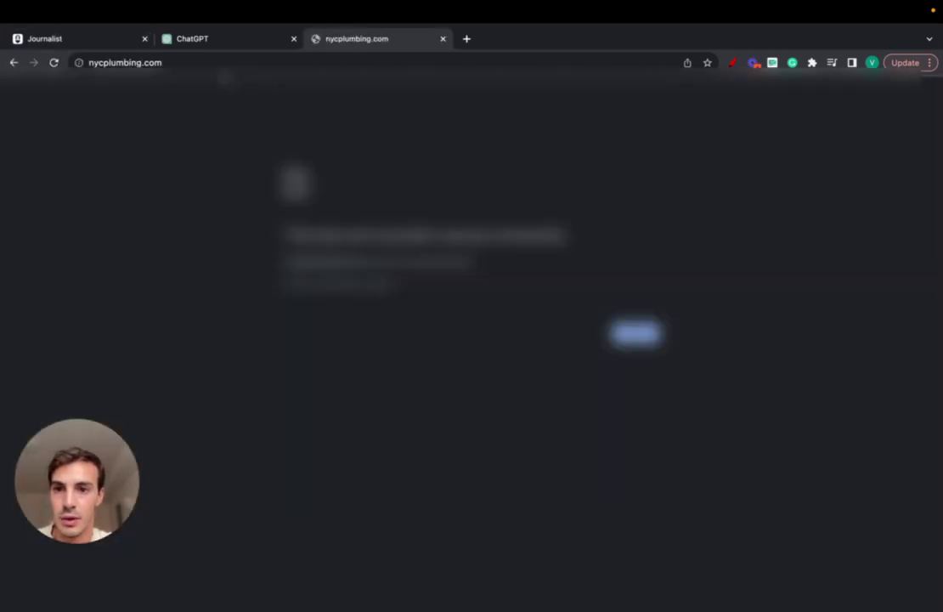
Search Google for 'nyc plumber' and open the Rite Plumbing NYC site, selecting its address
click(222, 63)
text(nyc pl)
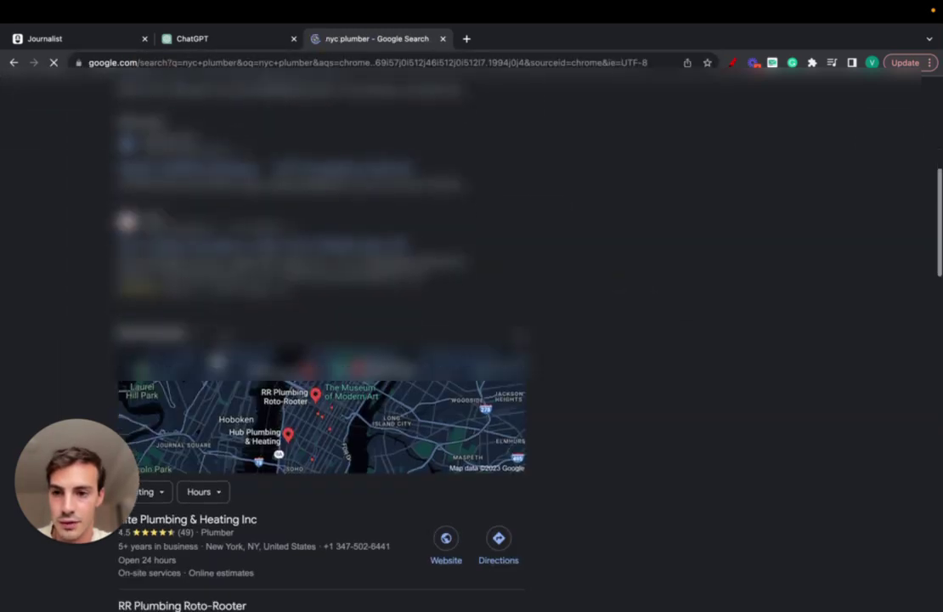
scroll(471, 340, down, 5)
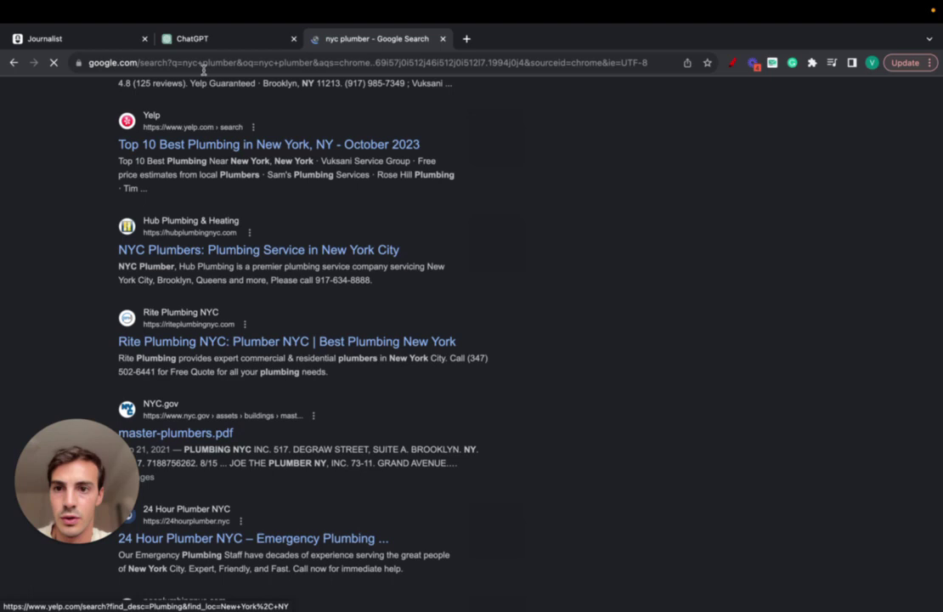
click(156, 62)
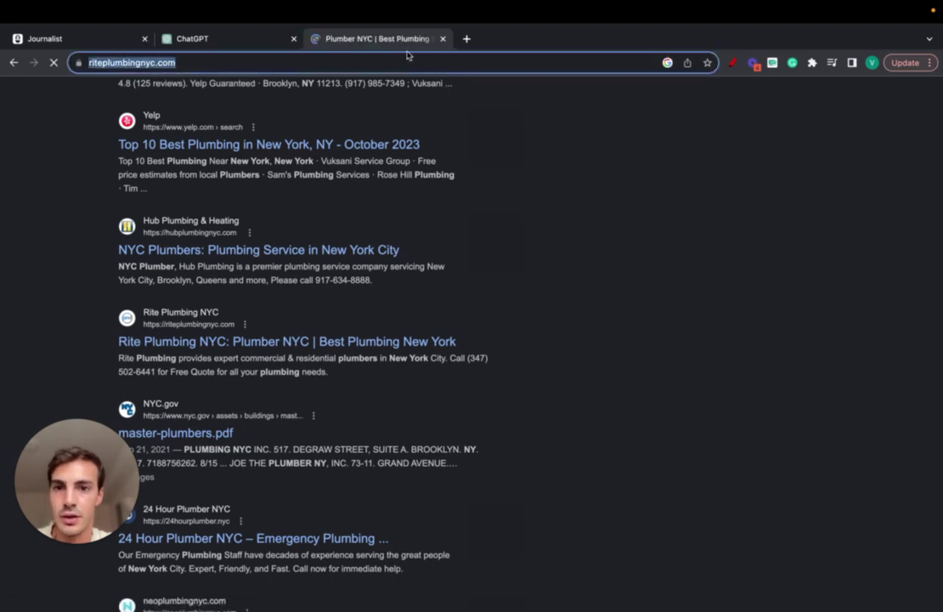
click(443, 38)
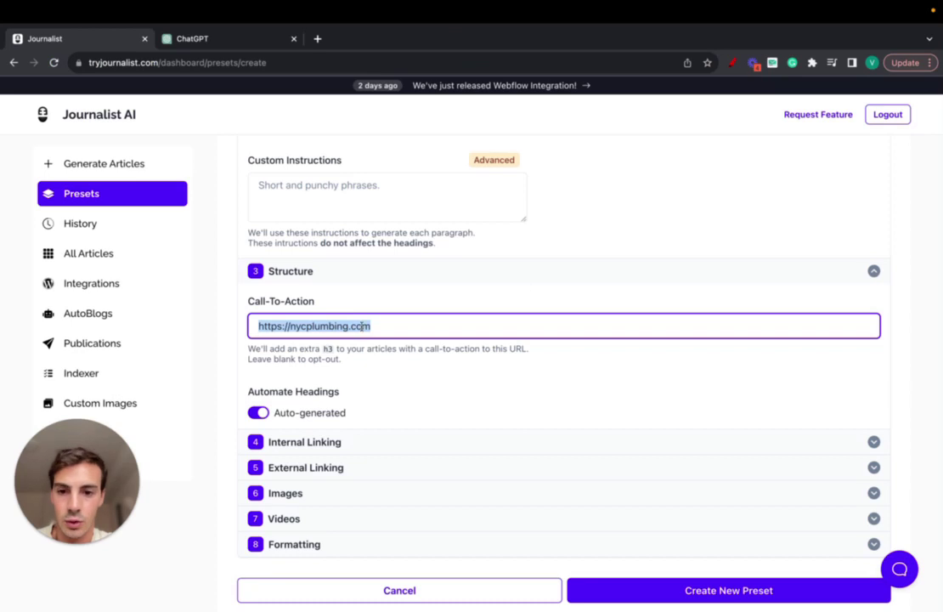
key(super+v)
scroll(264, 408, down, 1)
click(264, 374)
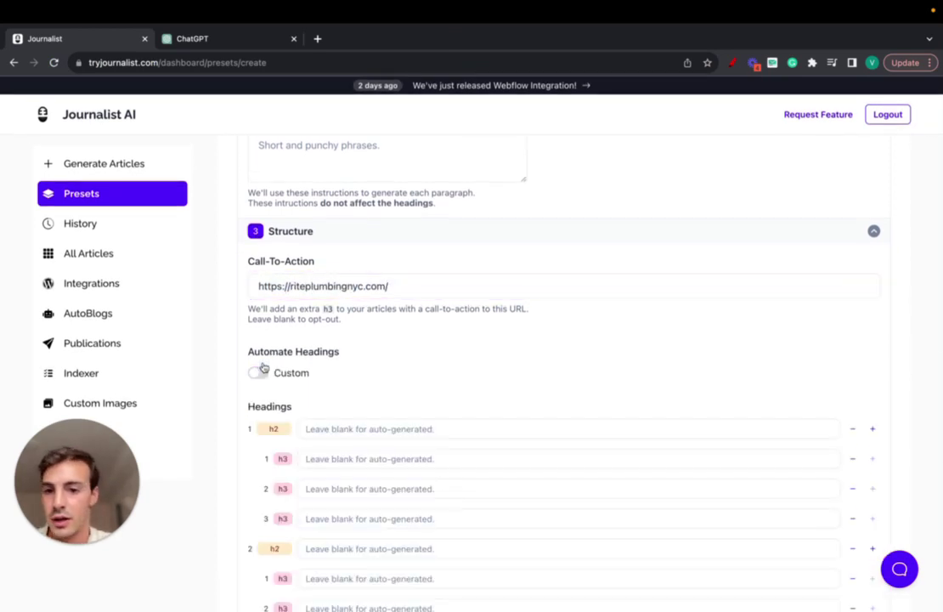
scroll(263, 367, down, 3)
scroll(334, 343, down, 2)
scroll(274, 273, up, 3)
click(260, 272)
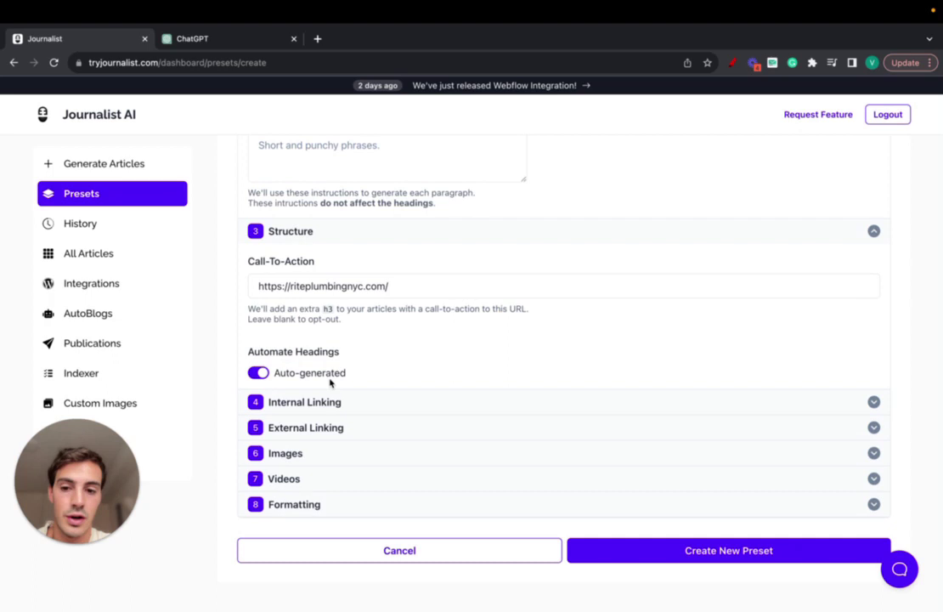
click(320, 404)
Open Rite Plumbing's post-sitemap.xml (30 URLs) and select its address
scroll(319, 407, down, 4)
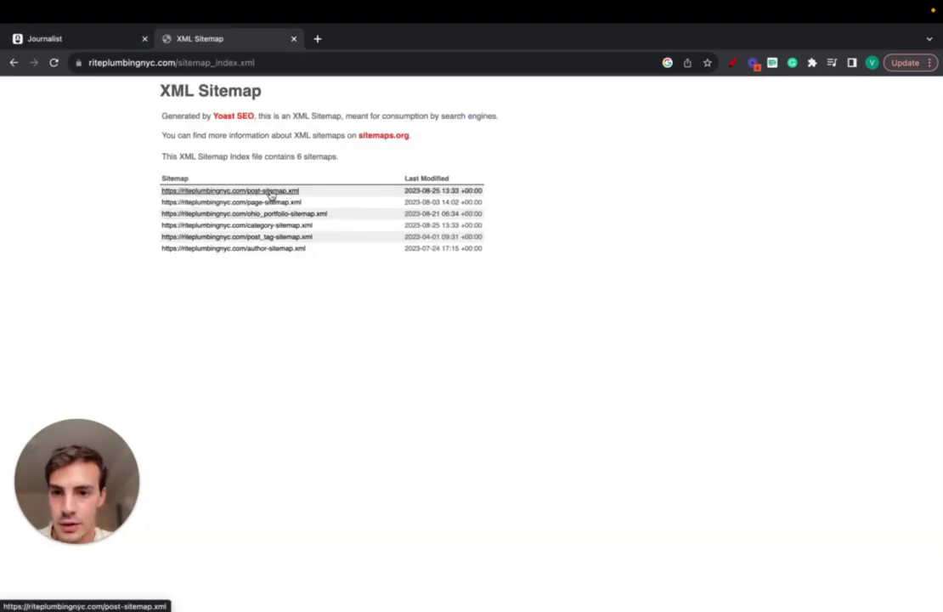
click(280, 192)
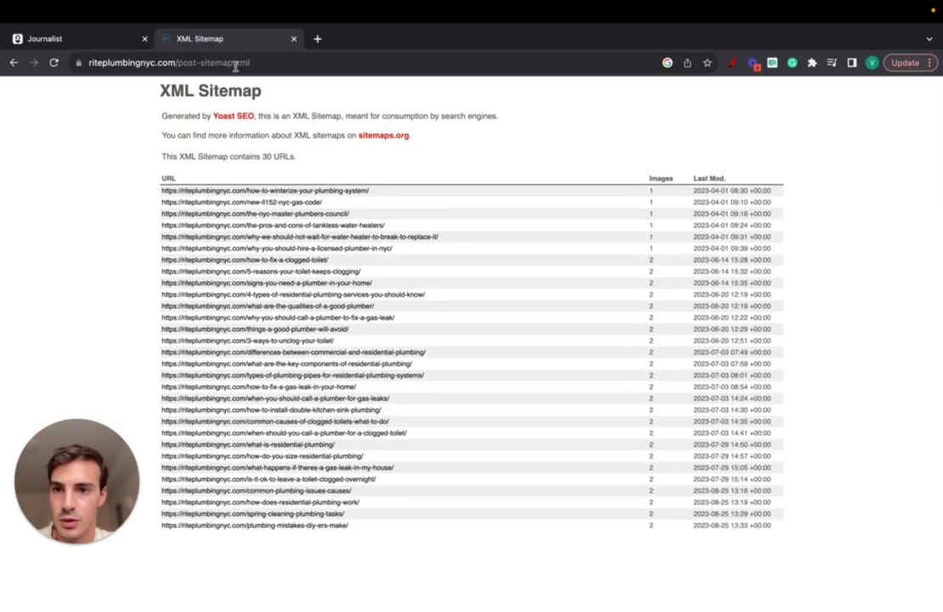
click(235, 66)
click(91, 43)
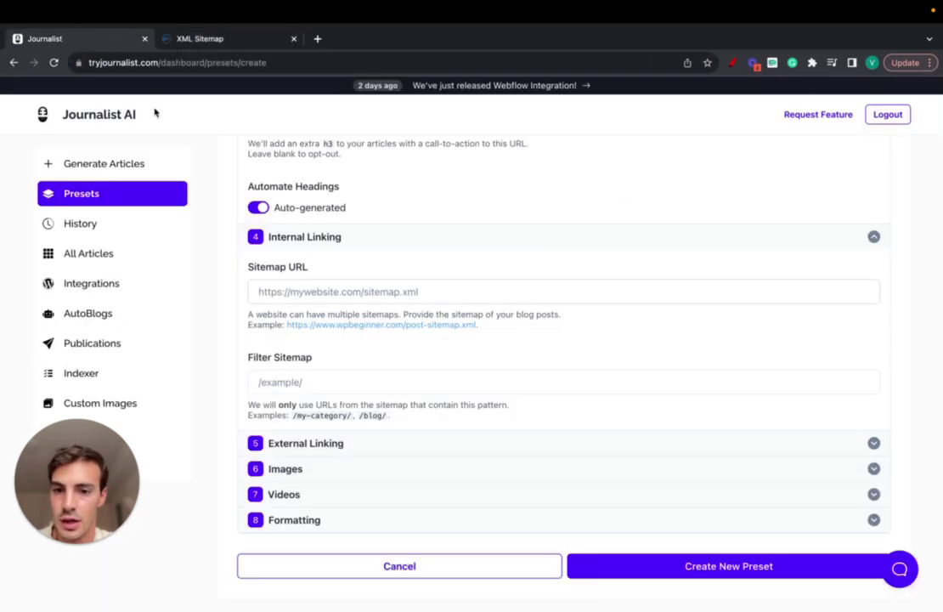
click(330, 294)
key(ctrl+v)
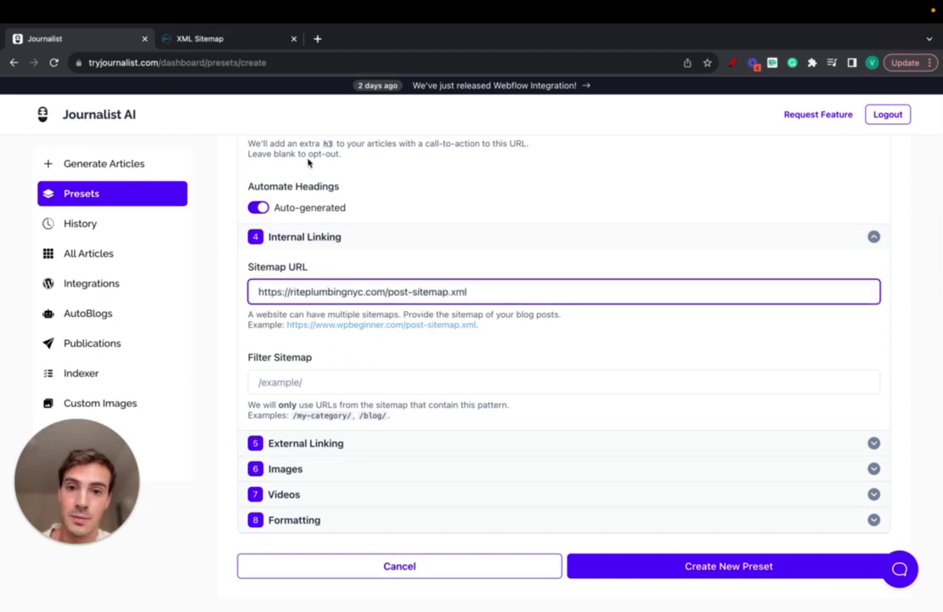
Check the sitemap page's 30 post URLs against the preset, highlighting the URL list
click(201, 40)
triple_click(224, 155)
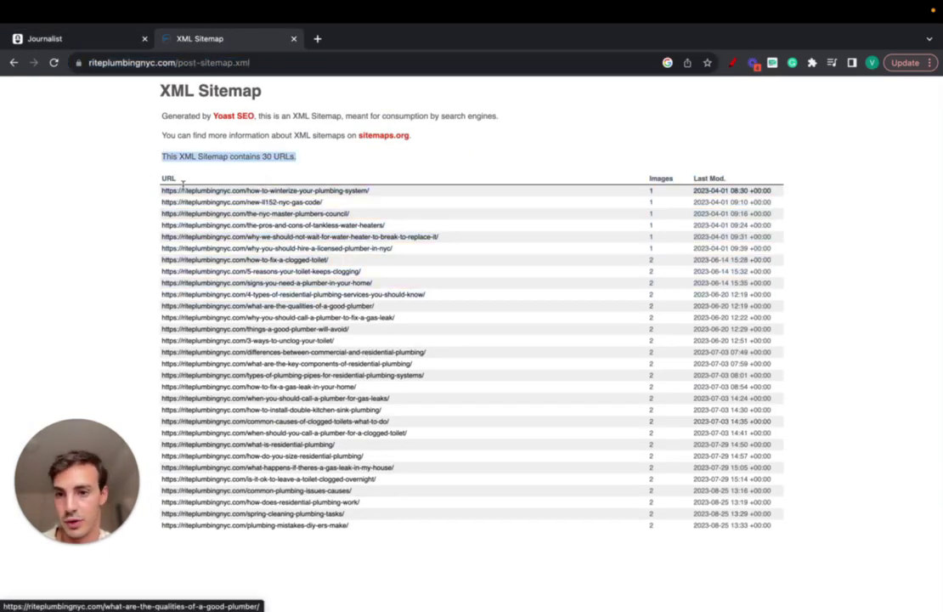
click(152, 181)
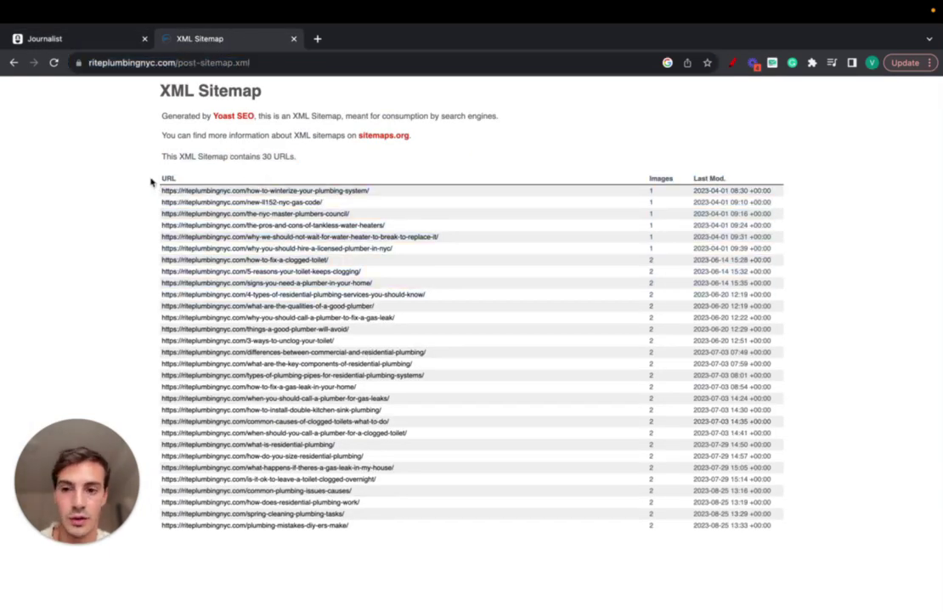
click(116, 44)
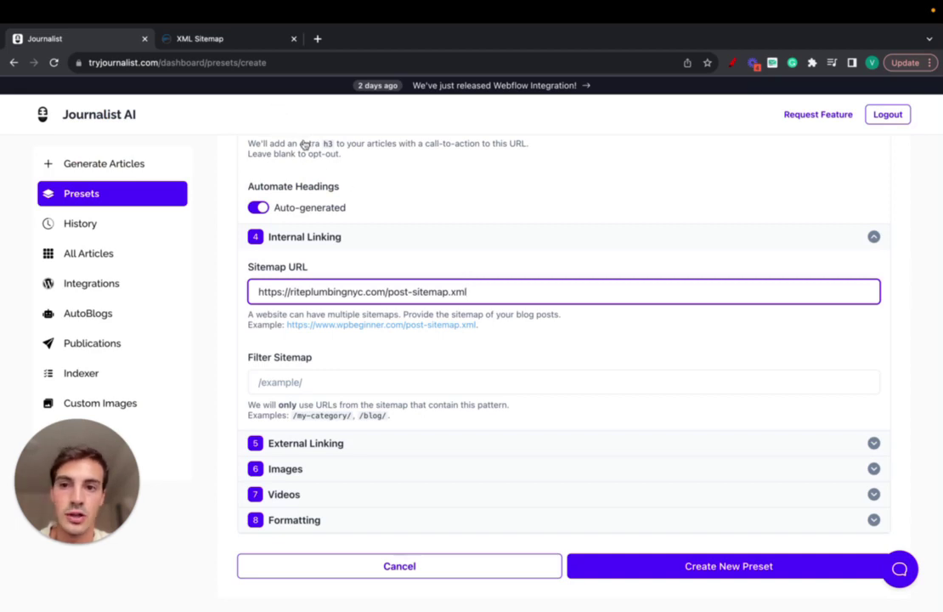
click(219, 37)
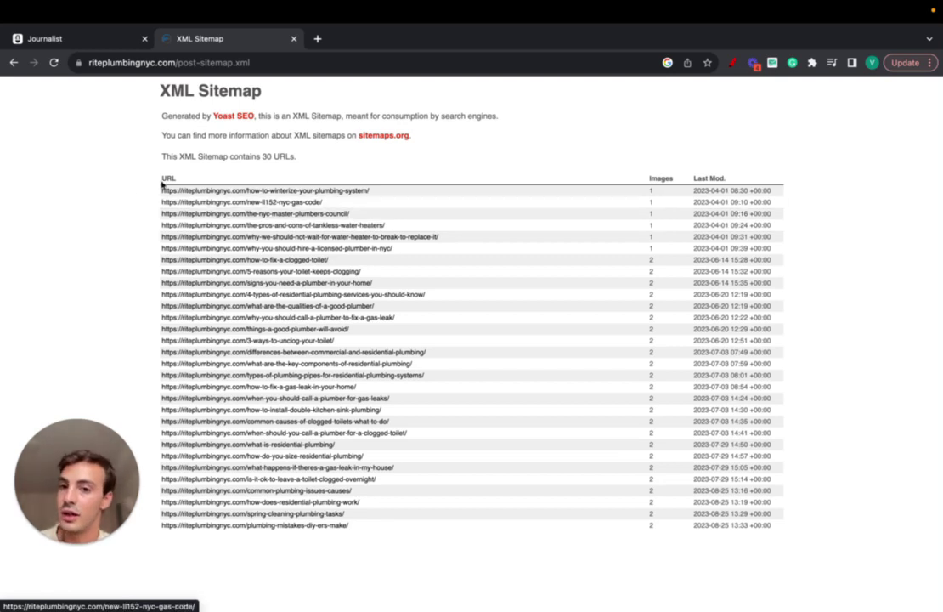
drag(162, 181, 383, 524)
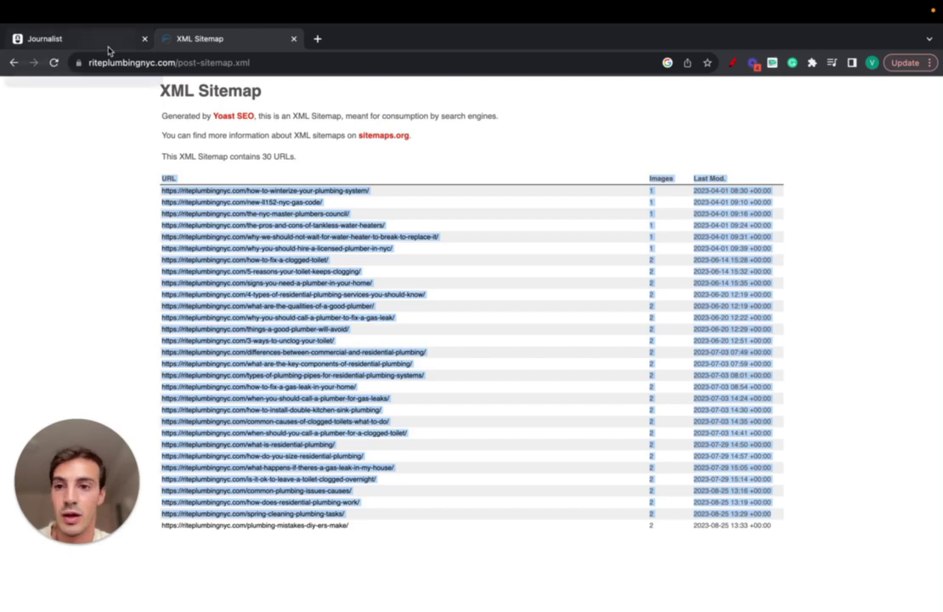
click(108, 46)
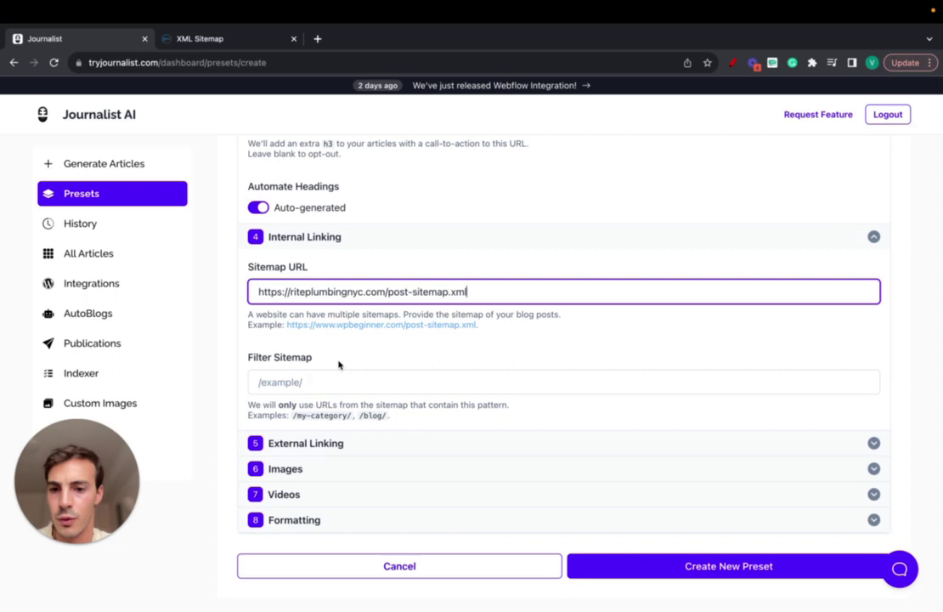
Expand External Linking and set Automatic External Links to Enabled
scroll(338, 364, down, 1)
click(314, 432)
click(315, 429)
scroll(312, 428, down, 3)
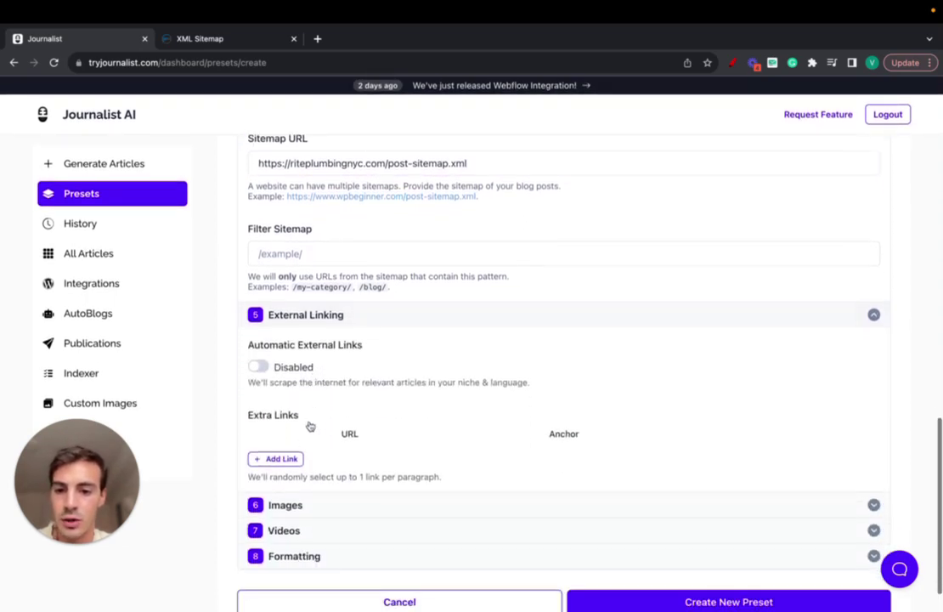
click(259, 367)
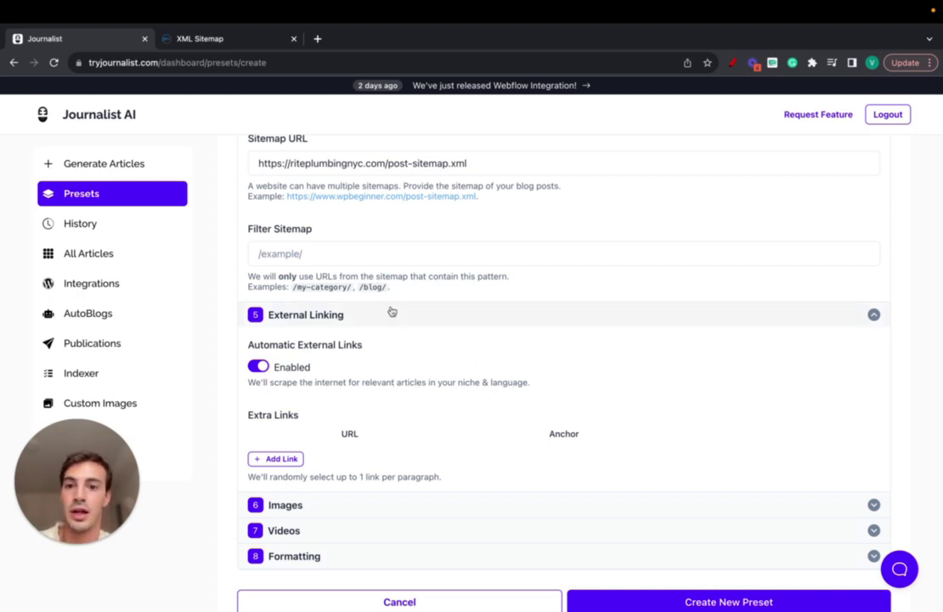
Add a blank Extra Links entry and place the cursor in its URL field
scroll(392, 312, up, 10)
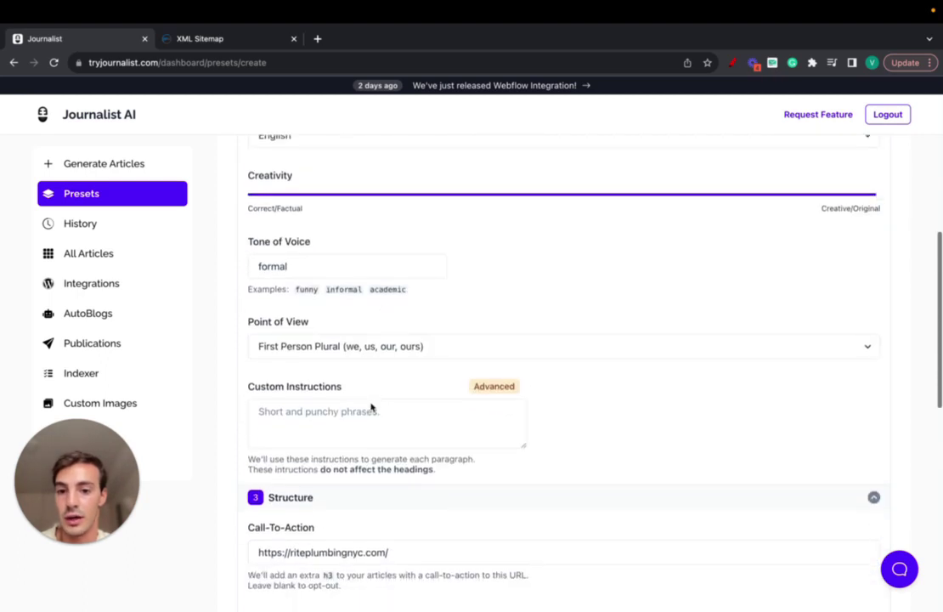
scroll(371, 406, down, 10)
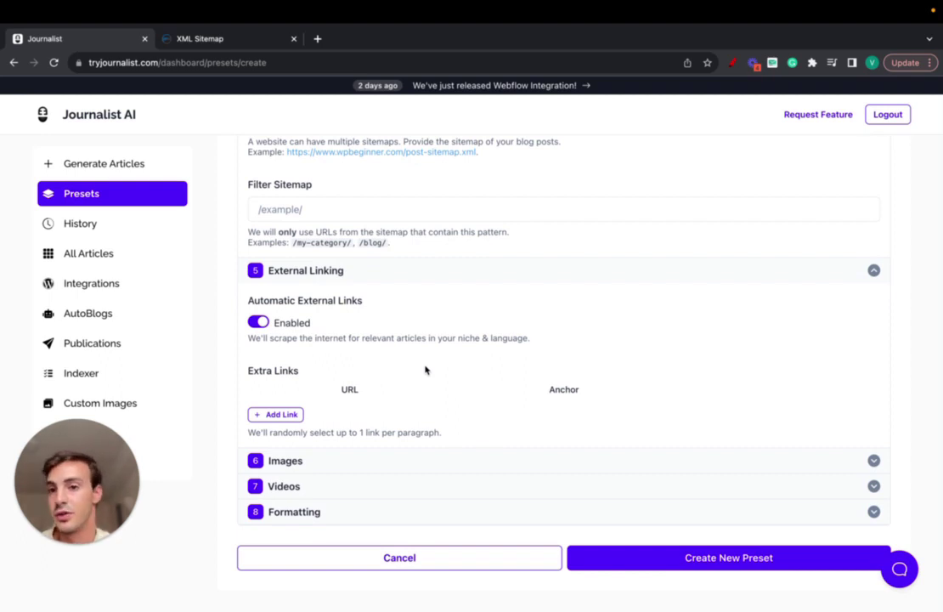
scroll(426, 370, up, 2)
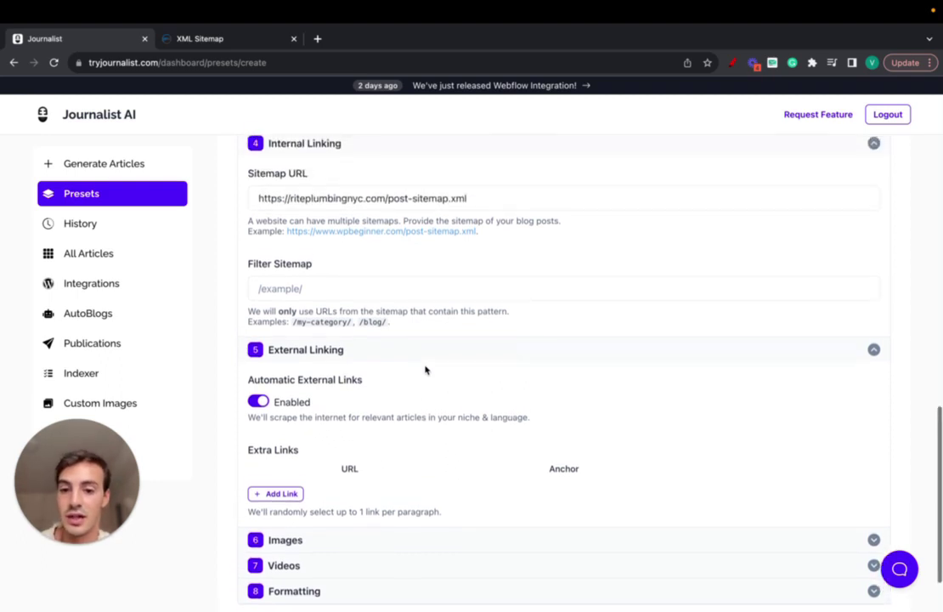
scroll(421, 383, down, 1)
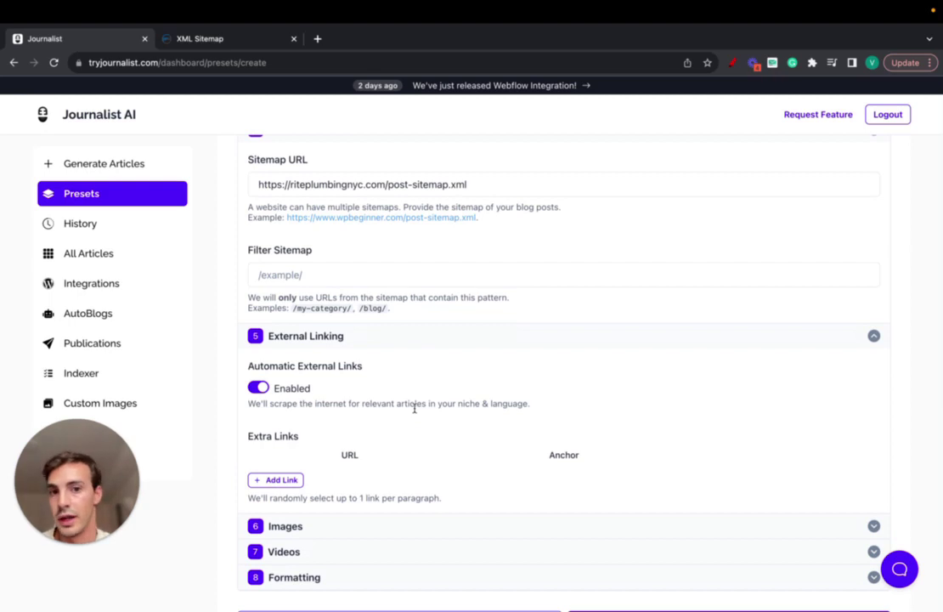
scroll(415, 408, down, 1)
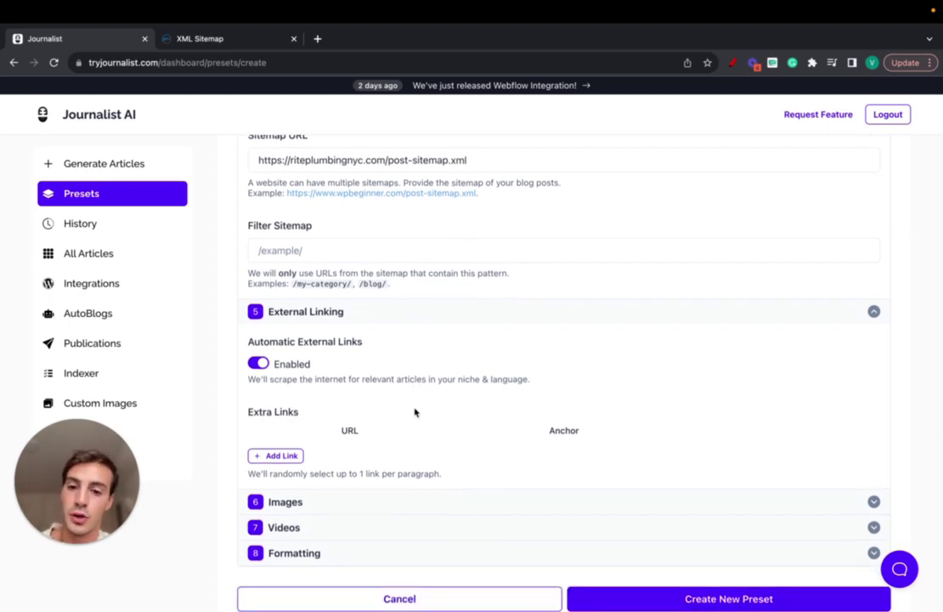
scroll(415, 412, down, 1)
double_click(470, 355)
scroll(458, 353, down, 1)
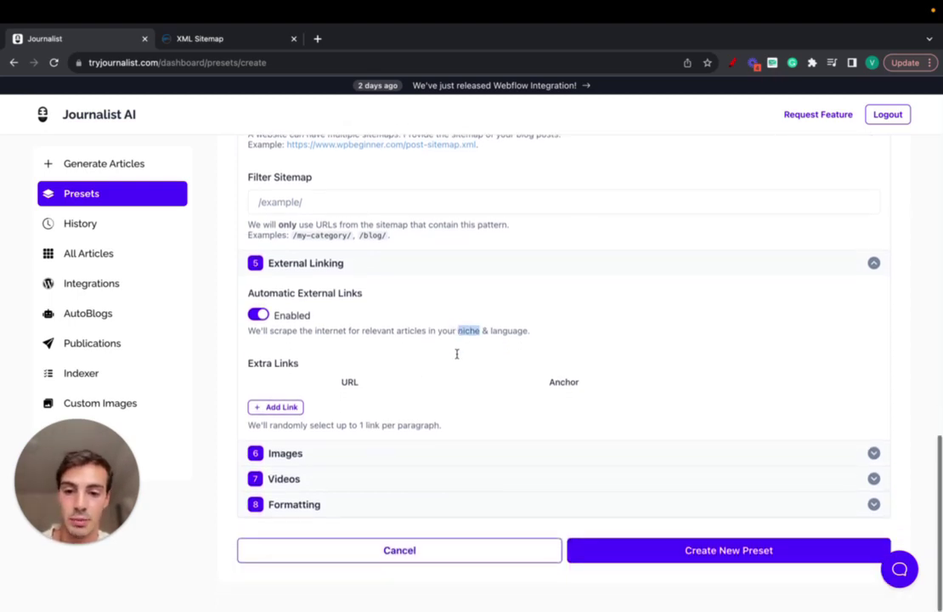
click(281, 406)
click(369, 410)
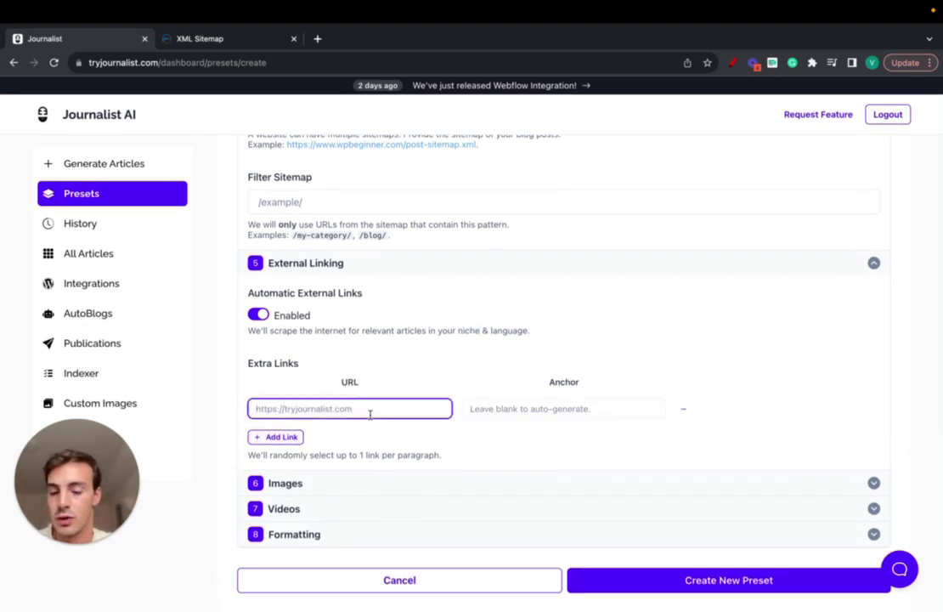
Search Google for 'wikipedia plumber' in a new tab and copy the Wikipedia Plumber article's URL
key(ctrl+t)
text(wikipedia)
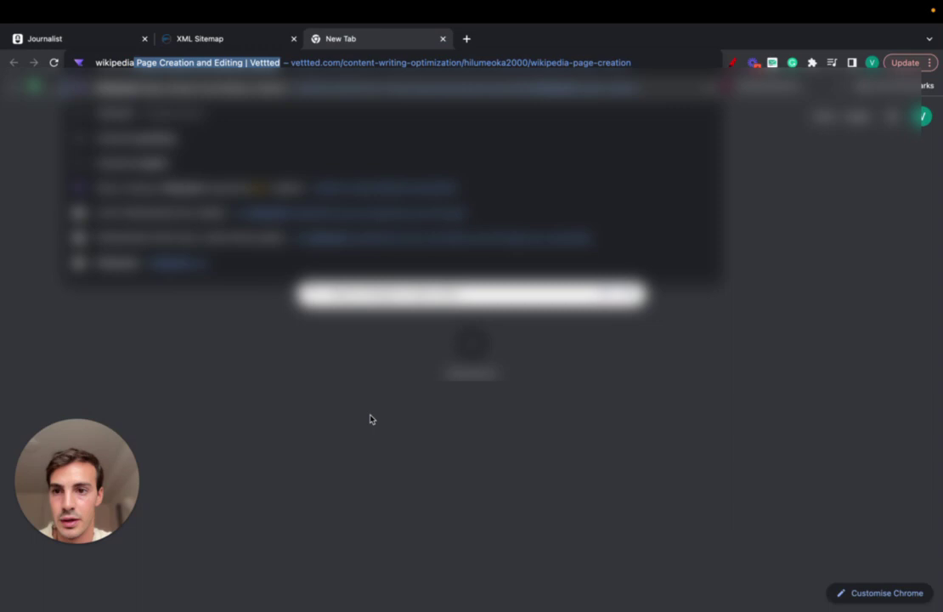
text( pl)
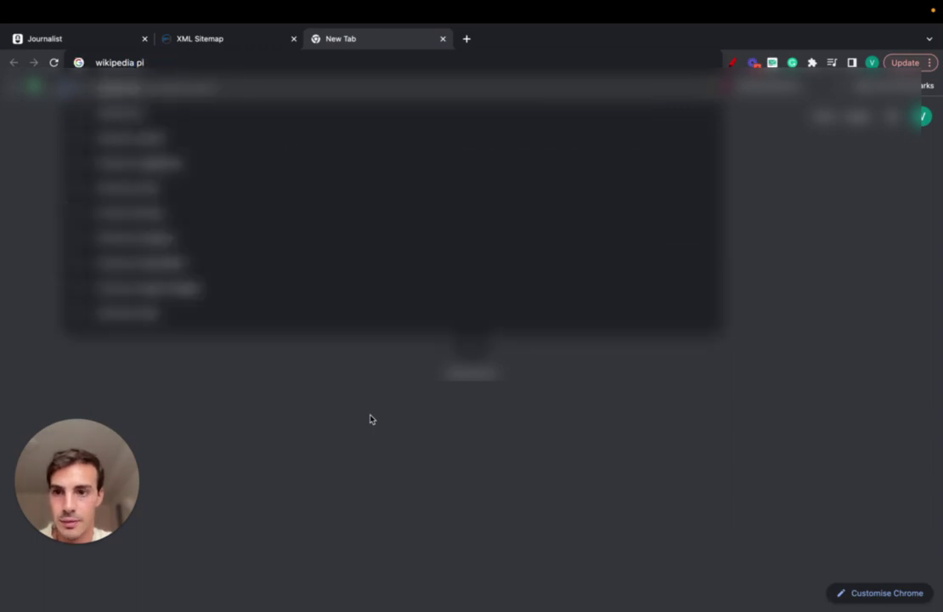
text(umber)
key(Return)
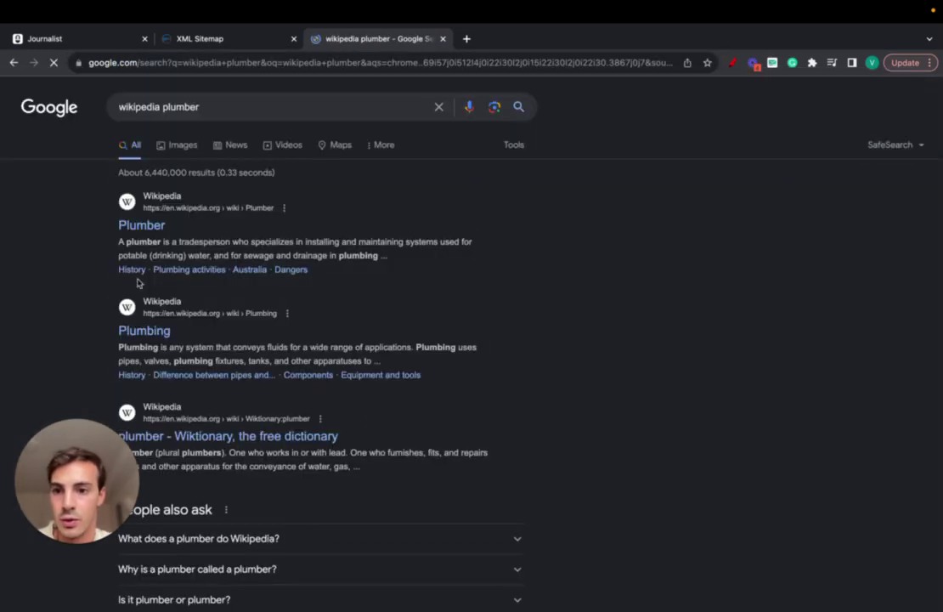
click(127, 225)
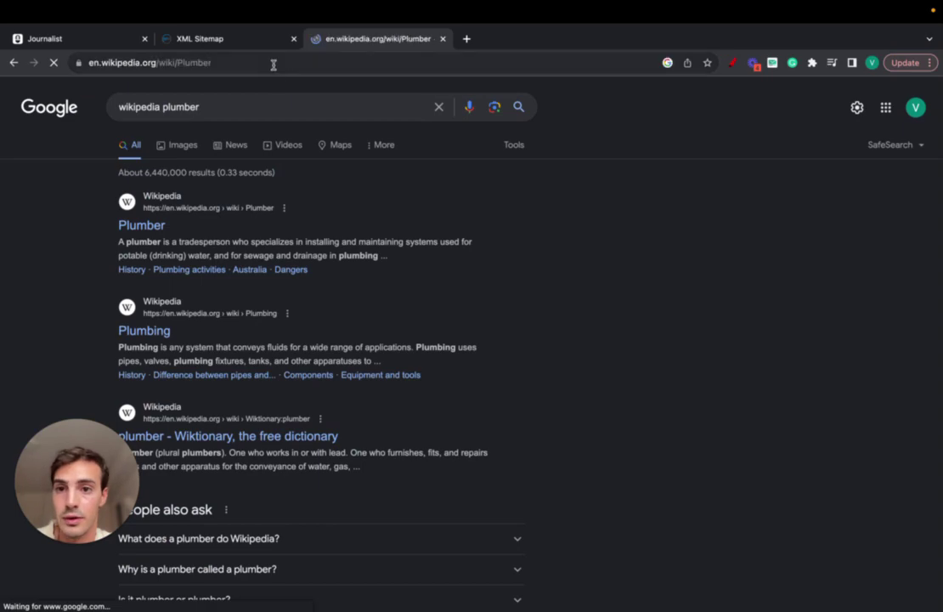
click(243, 62)
key(ctrl+c)
click(119, 42)
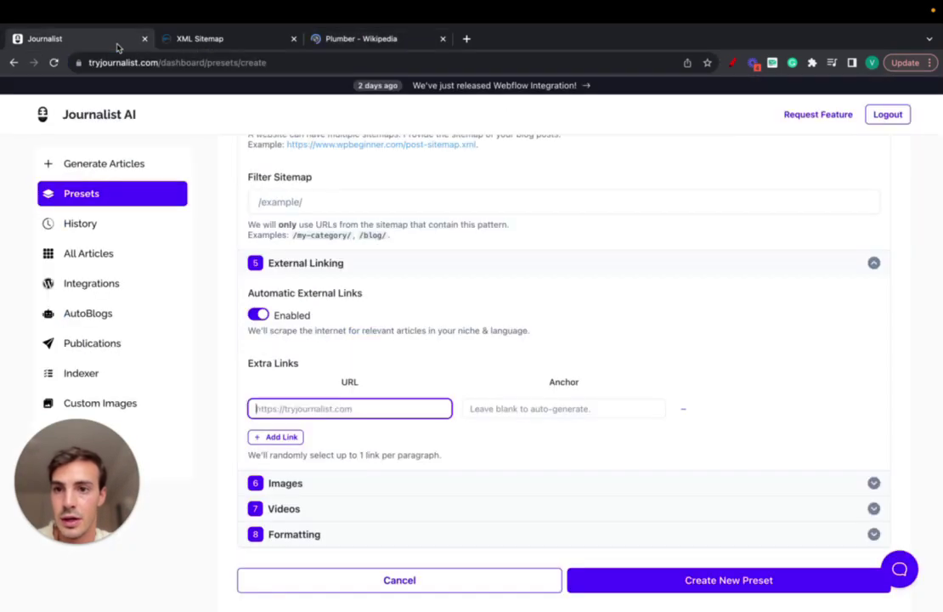
click(347, 393)
click(359, 408)
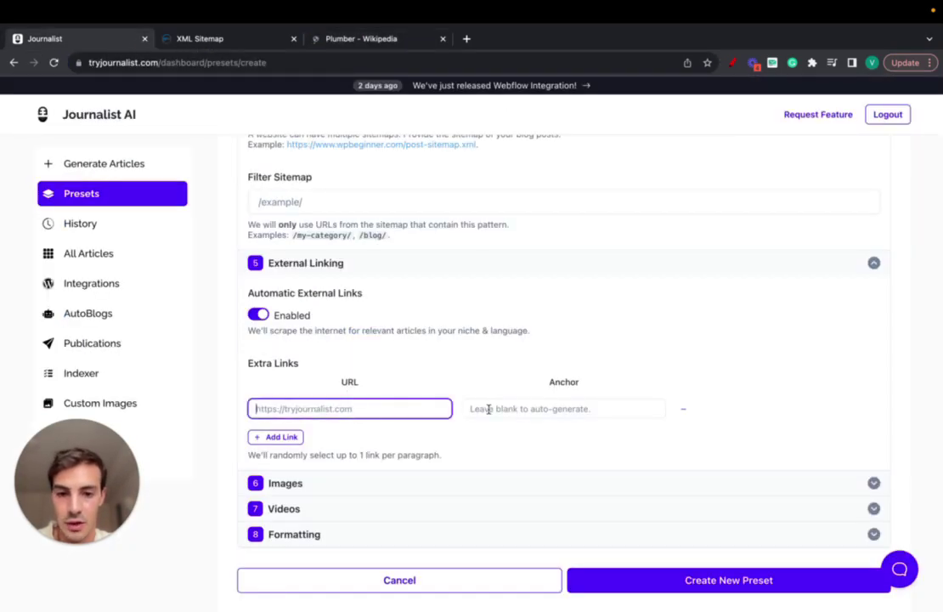
key(ctrl+v)
click(517, 409)
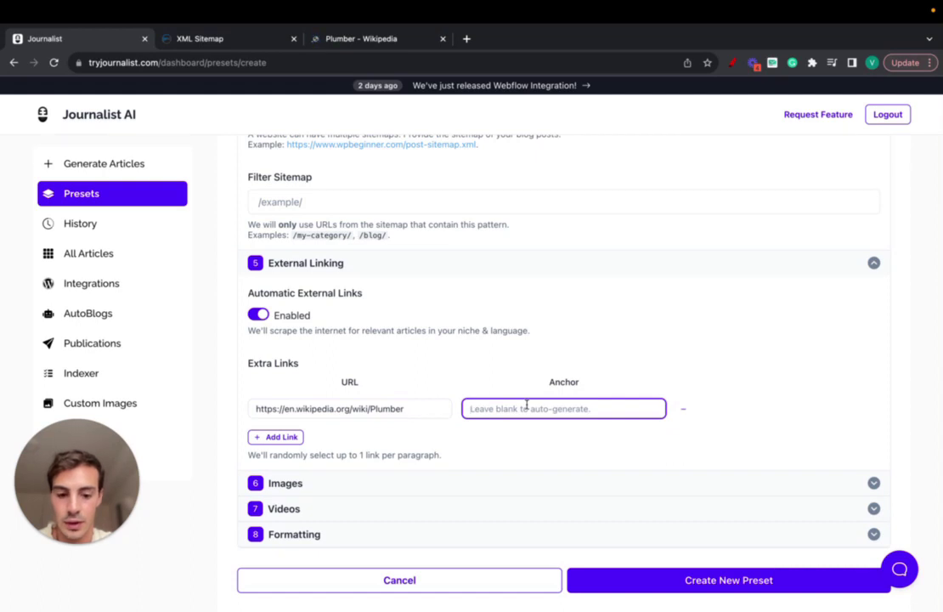
text(What is a Plumber)
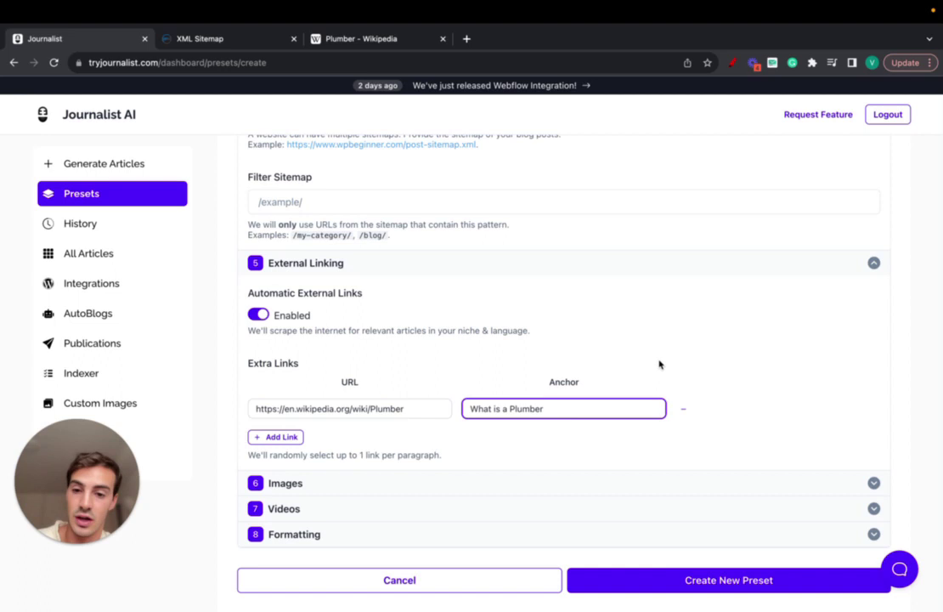
triple_click(571, 411)
key(shift+Tab)
Keep Google License-Free Photos as the image provider and turn on in-article images
scroll(367, 413, down, 1)
click(362, 448)
click(338, 349)
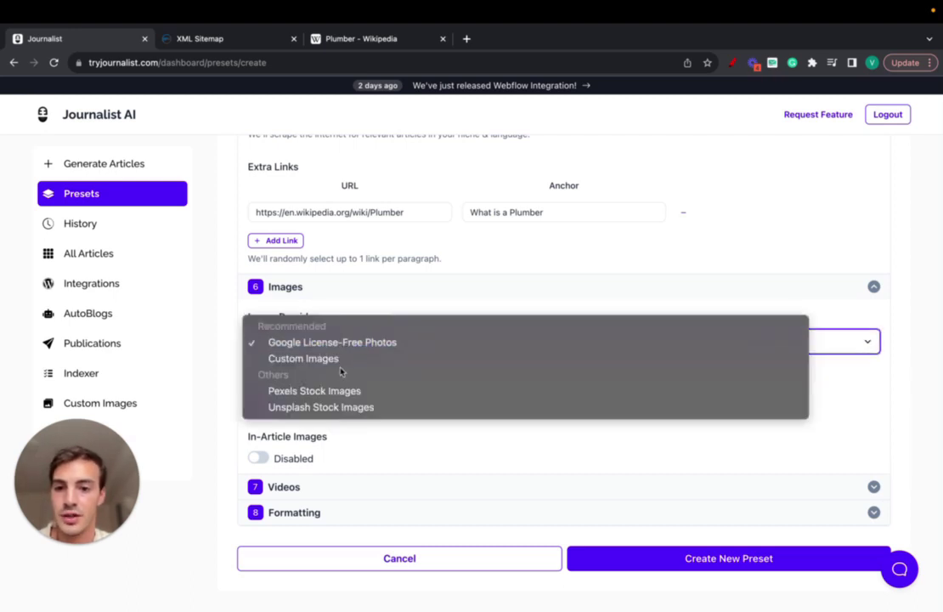
click(108, 470)
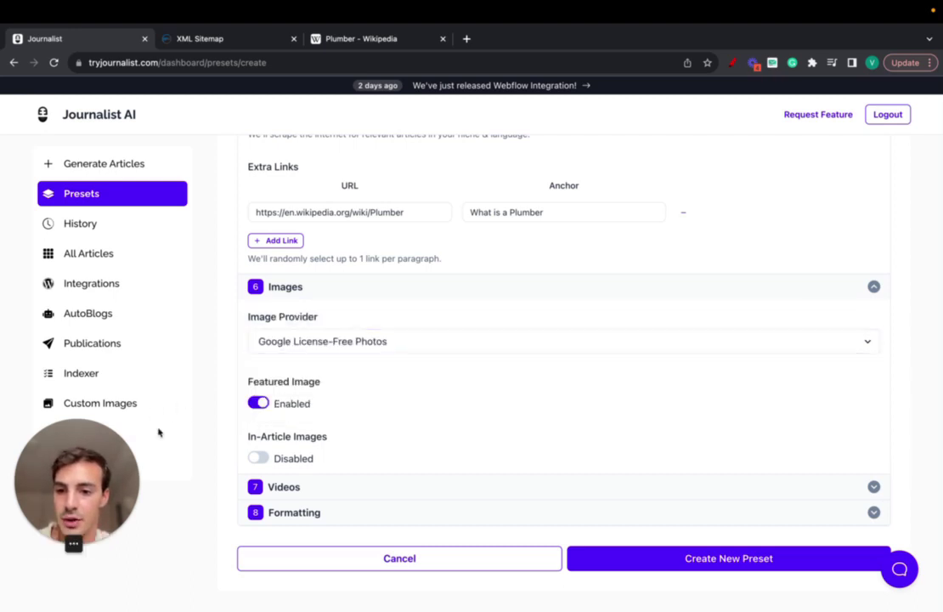
click(320, 344)
click(316, 341)
click(344, 344)
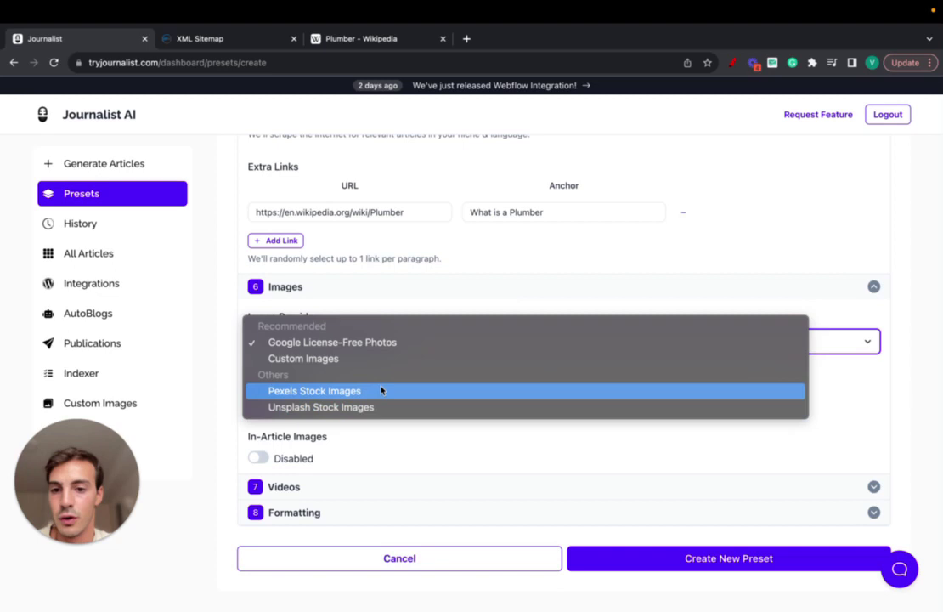
click(326, 344)
scroll(383, 403, down, 1)
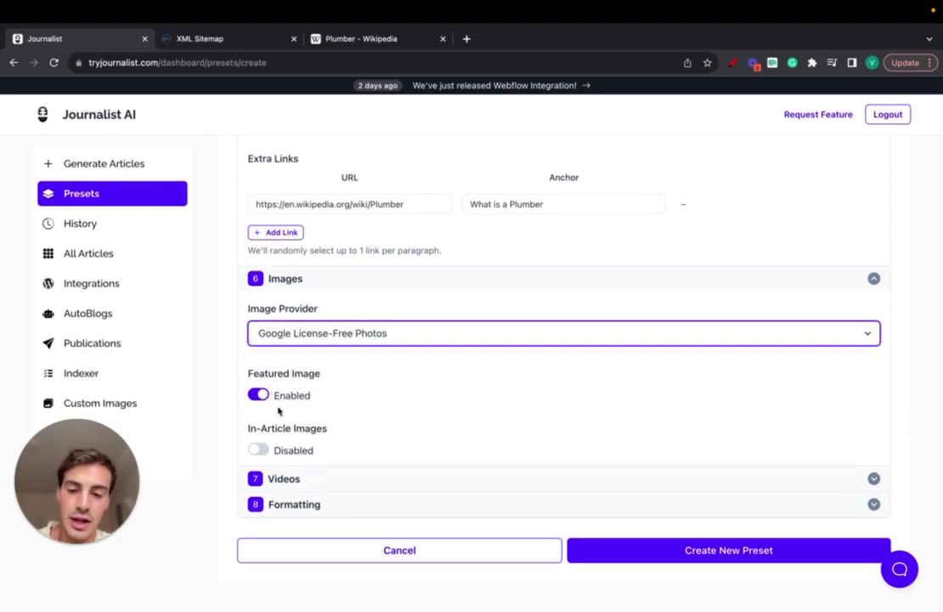
click(260, 453)
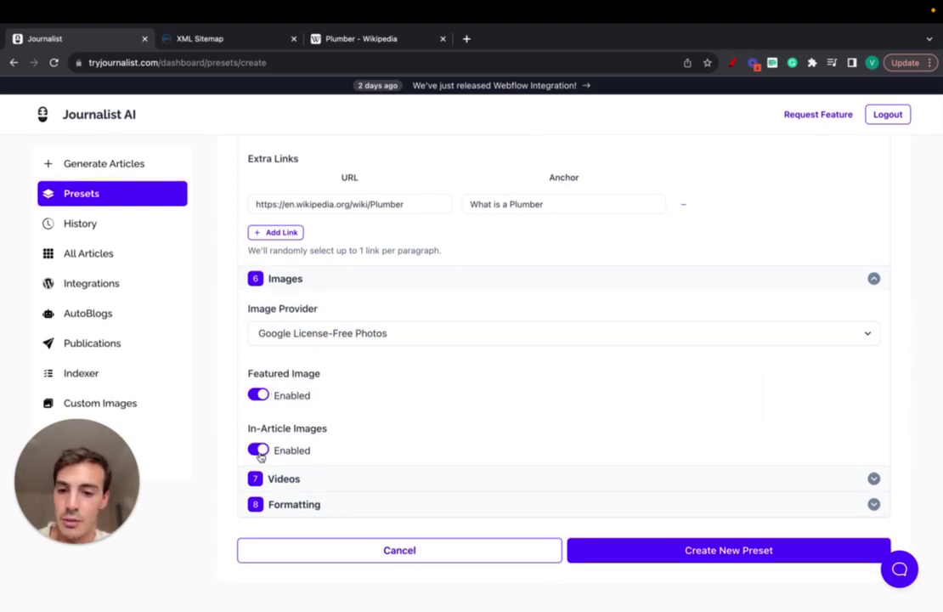
Turn on Automate Youtube Videos in the preset's video settings
click(337, 478)
scroll(337, 478, down, 3)
click(262, 371)
click(259, 475)
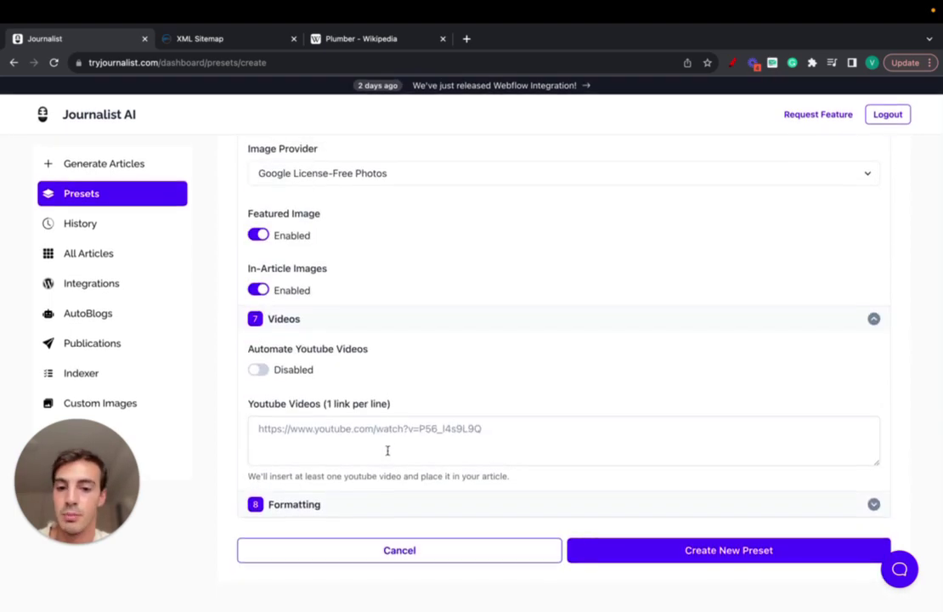
click(262, 369)
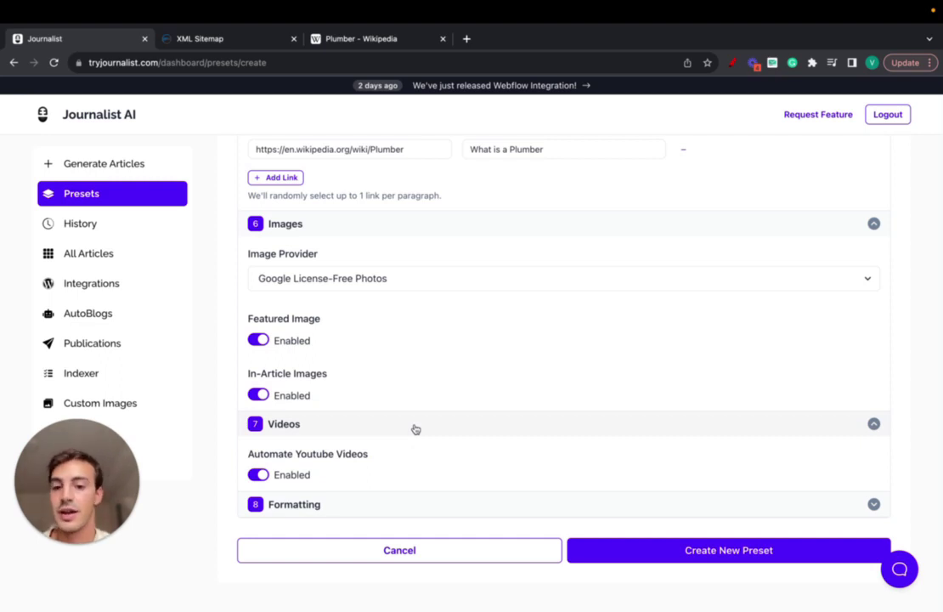
Enable Bold Important Keywords under Formatting and create the new preset
click(411, 506)
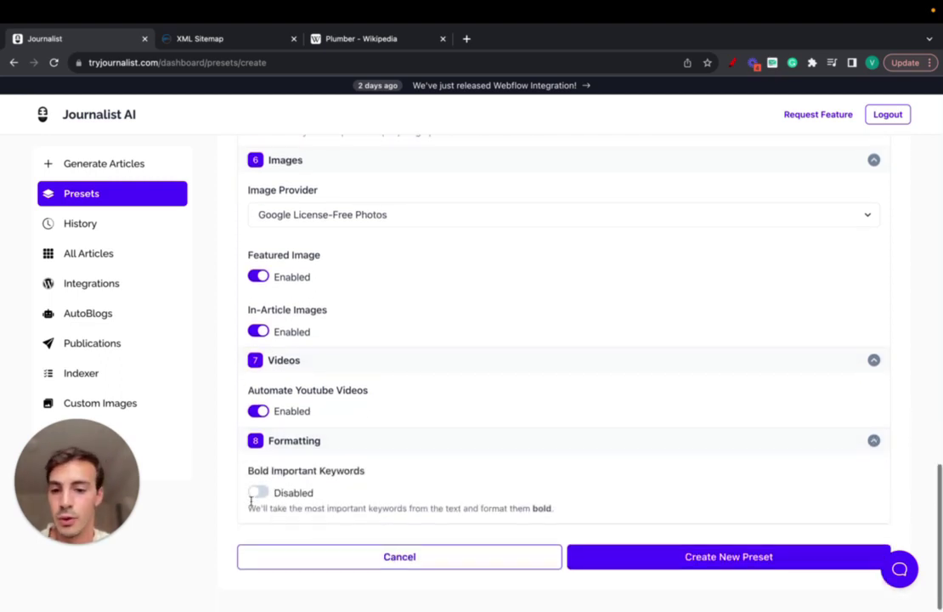
click(257, 493)
click(704, 559)
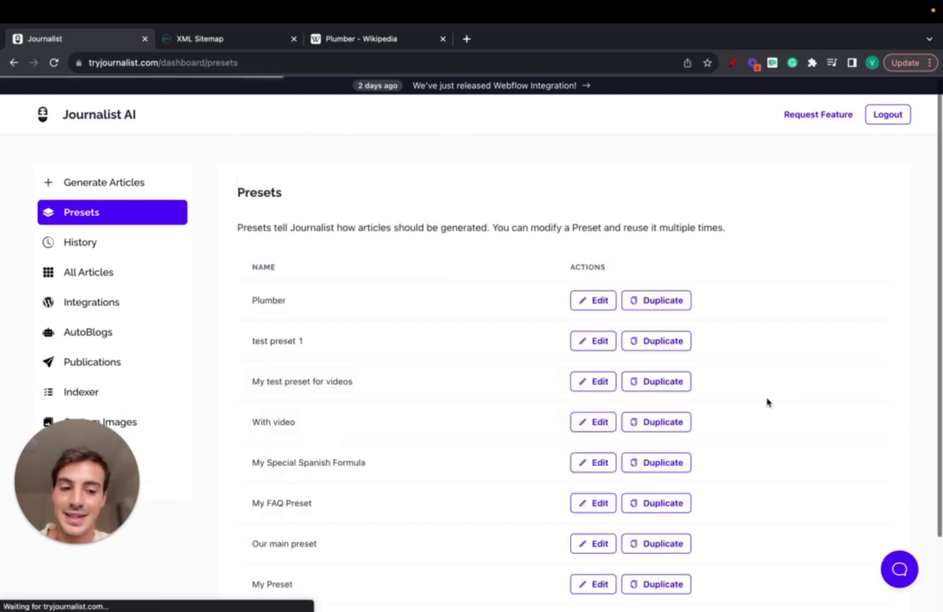
Generate 5 articles in Advanced mode using the Plumber preset
click(130, 190)
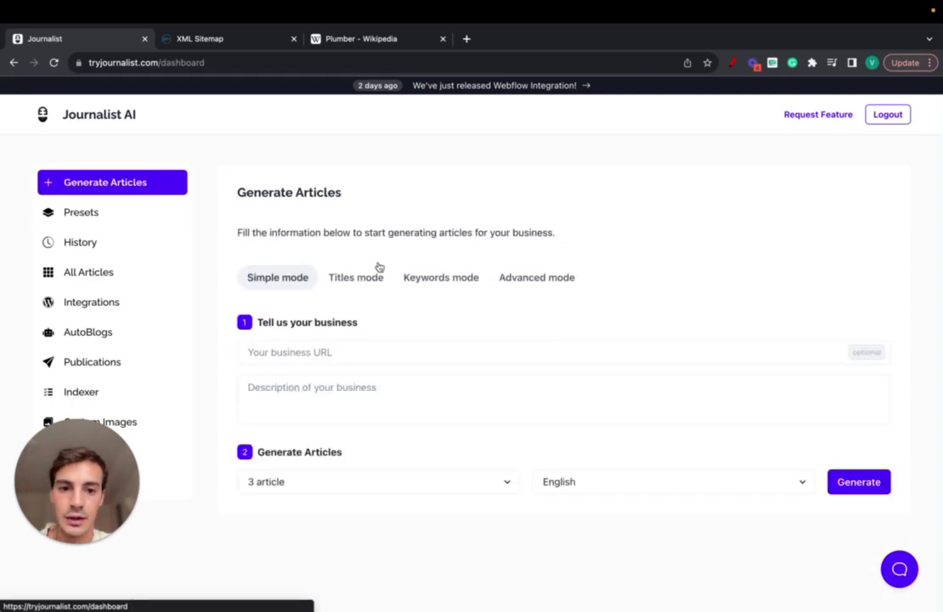
click(518, 281)
click(417, 354)
click(331, 374)
click(329, 421)
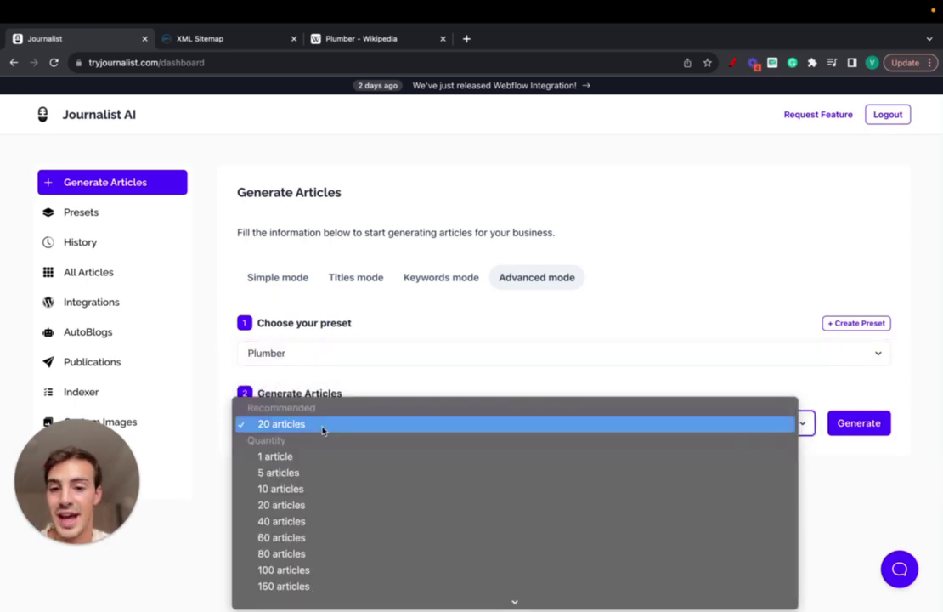
click(315, 472)
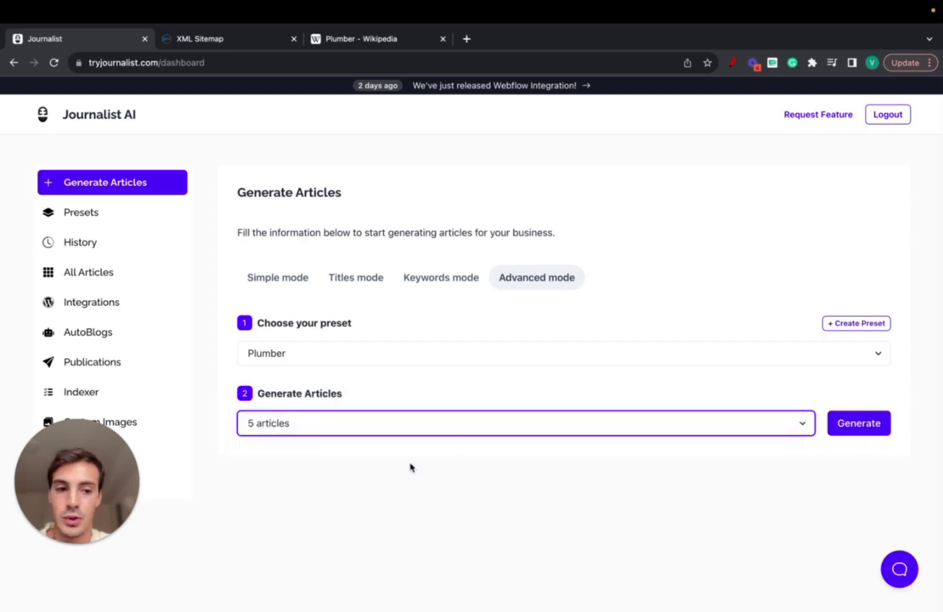
click(592, 432)
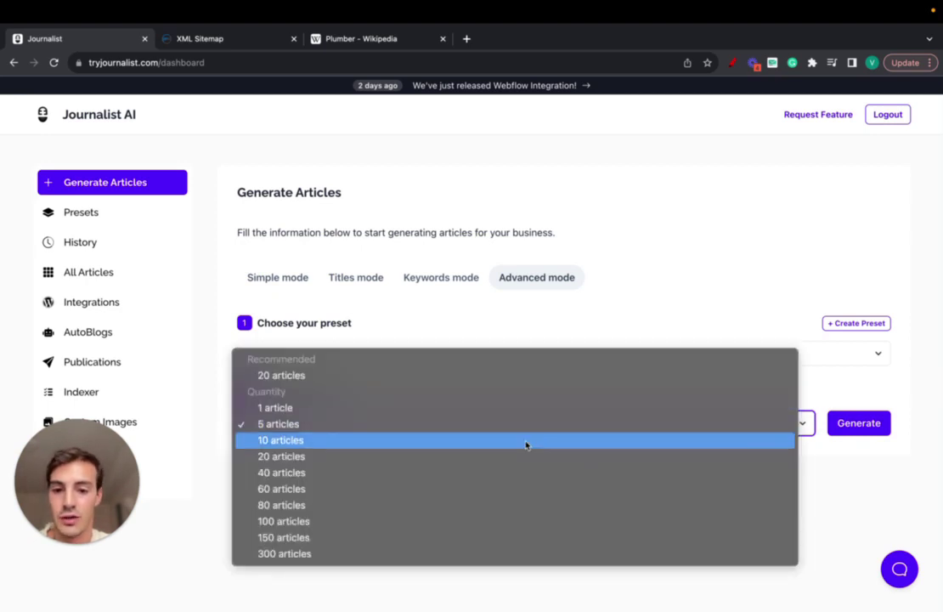
click(320, 583)
click(863, 424)
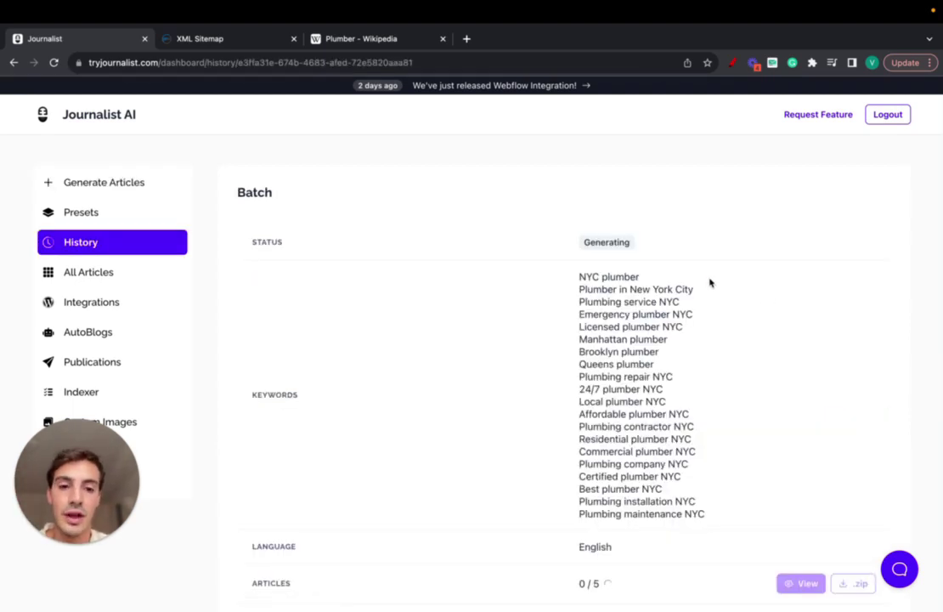
scroll(710, 282, down, 3)
drag(582, 250, 685, 486)
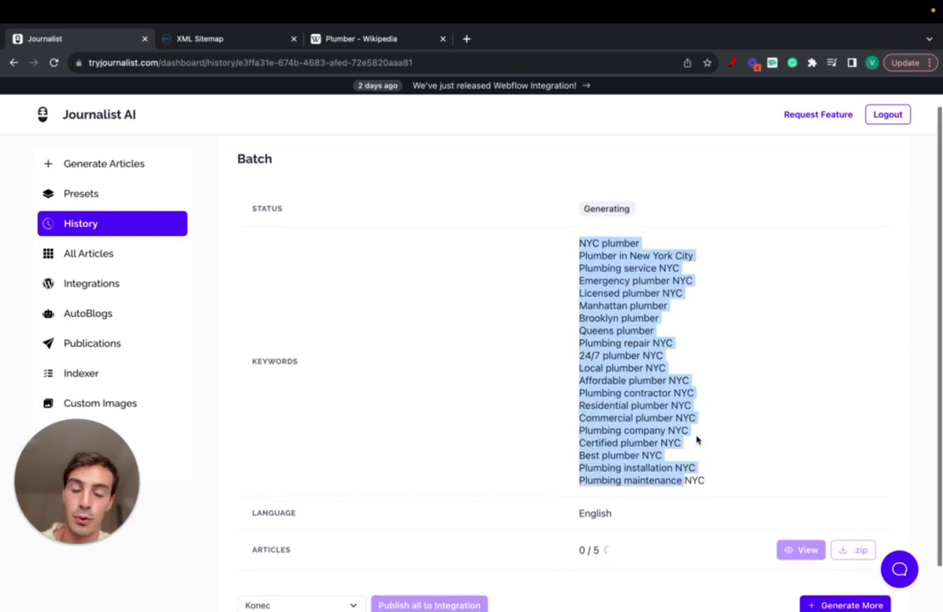
scroll(696, 444, down, 2)
scroll(697, 438, up, 1)
click(733, 62)
mouse_move(406, 155)
mouse_down()
mouse_move(406, 316)
mouse_move(547, 164)
mouse_move(421, 147)
mouse_move(445, 177)
mouse_move(485, 166)
mouse_move(459, 147)
mouse_up()
drag(418, 198, 481, 198)
drag(422, 209, 518, 208)
mouse_move(418, 238)
mouse_down()
mouse_move(430, 268)
mouse_move(422, 251)
mouse_up()
mouse_move(431, 300)
mouse_down()
mouse_move(463, 276)
mouse_move(432, 304)
mouse_up()
drag(491, 332, 467, 339)
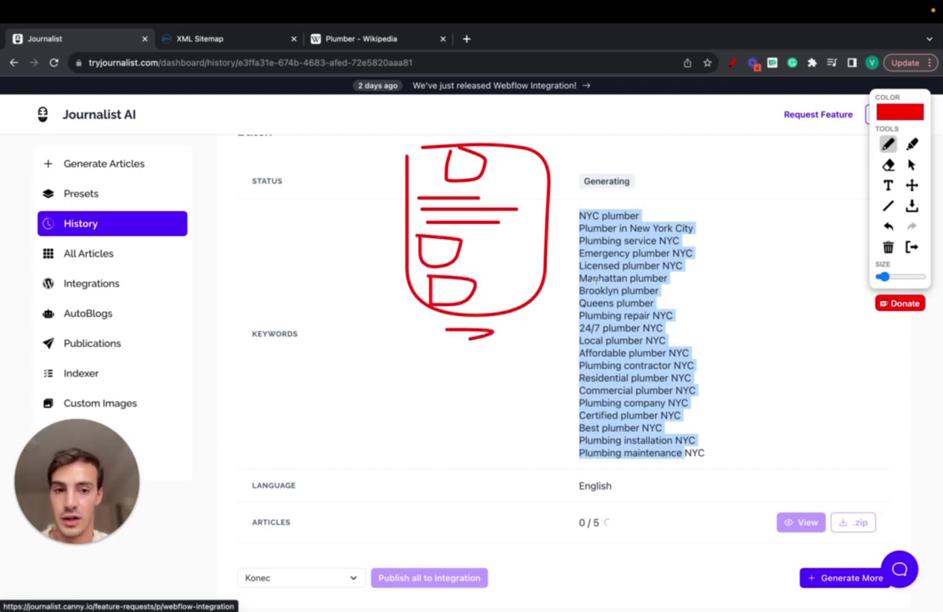
drag(725, 208, 739, 429)
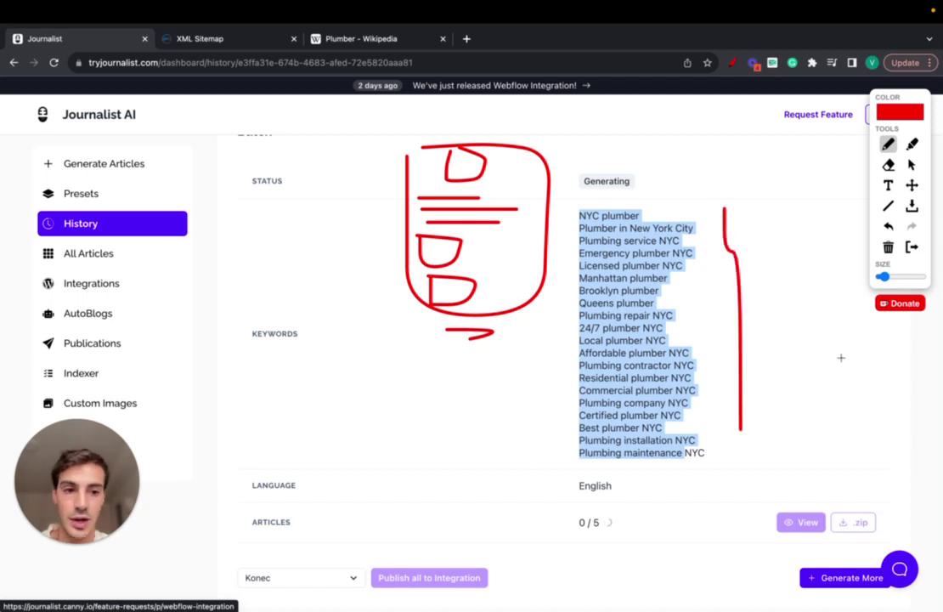
click(911, 247)
scroll(688, 336, down, 1)
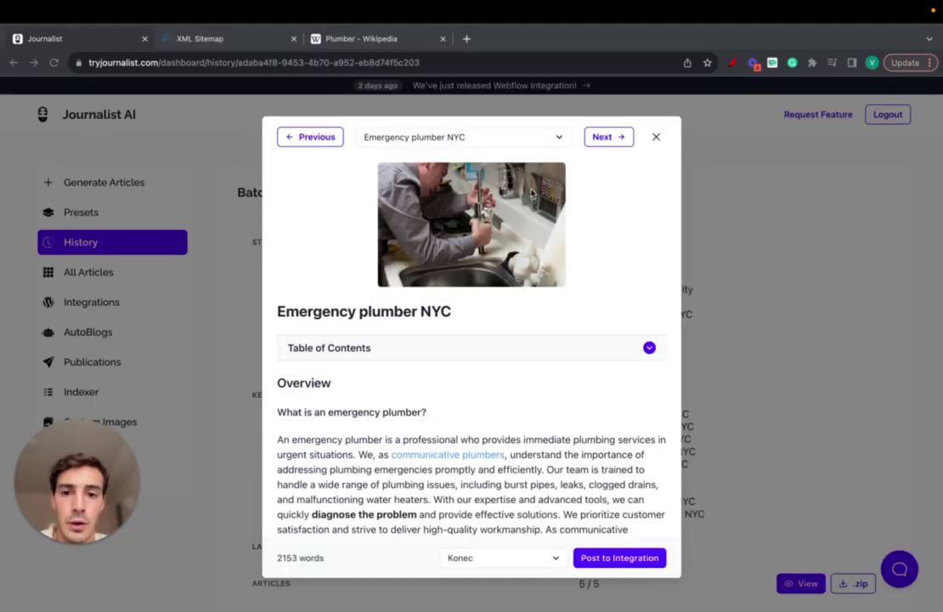
Move to the next article, Top 5 Licensed Plumbers in NYC, and browse its table of contents
key(Right)
scroll(548, 275, down, 1)
click(404, 333)
scroll(406, 326, down, 2)
scroll(406, 326, down, 3)
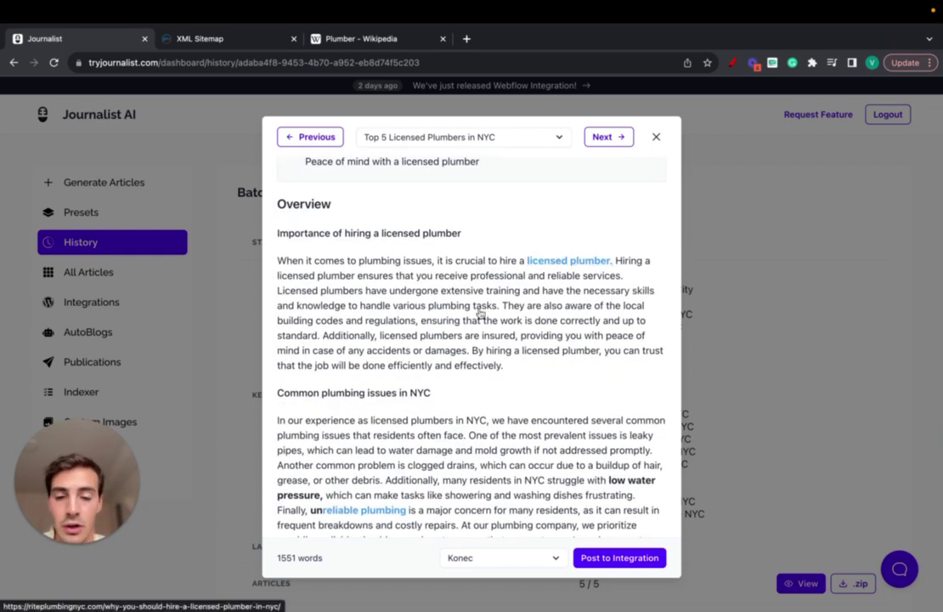
scroll(411, 345, down, 2)
scroll(411, 345, down, 8)
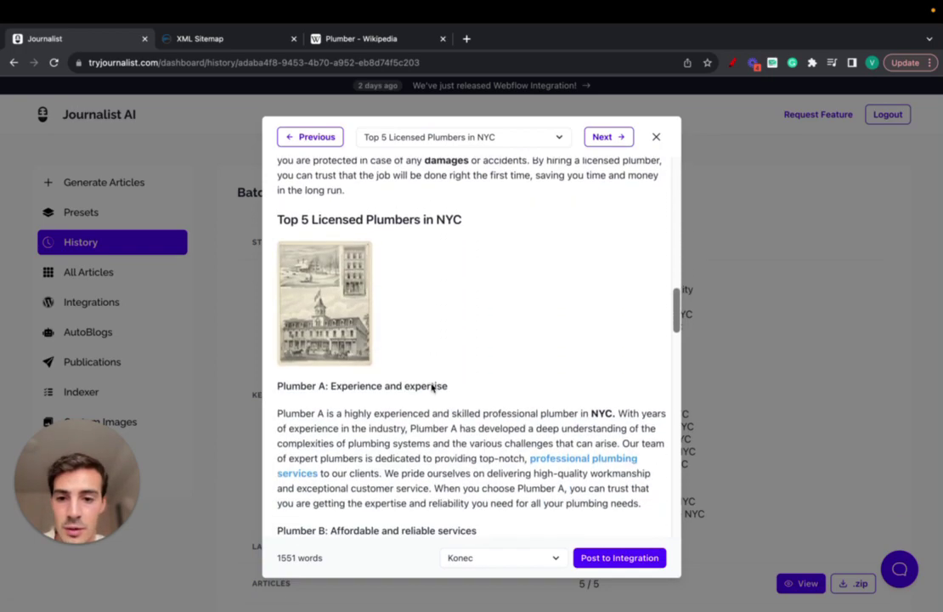
scroll(378, 234, down, 20)
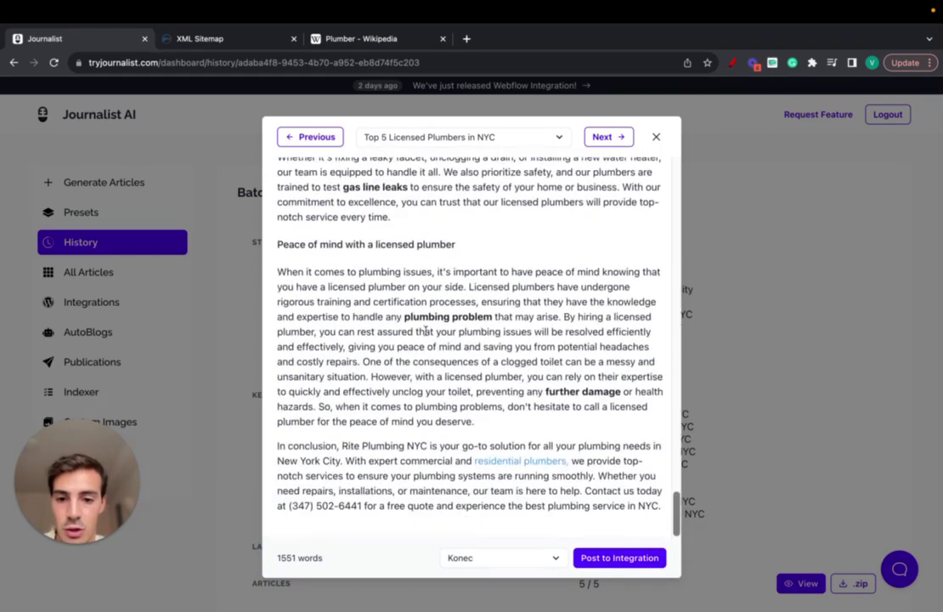
Return to the Plumbing service NYC article and scroll through its images, links and video
click(319, 137)
scroll(441, 341, up, 3)
scroll(440, 343, up, 3)
scroll(438, 311, up, 15)
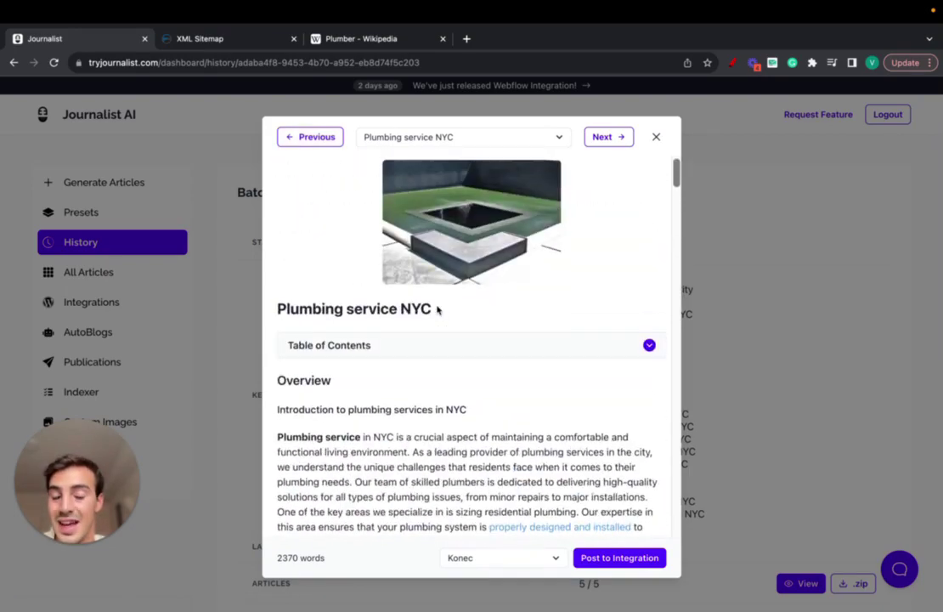
scroll(437, 312, down, 10)
scroll(438, 311, up, 4)
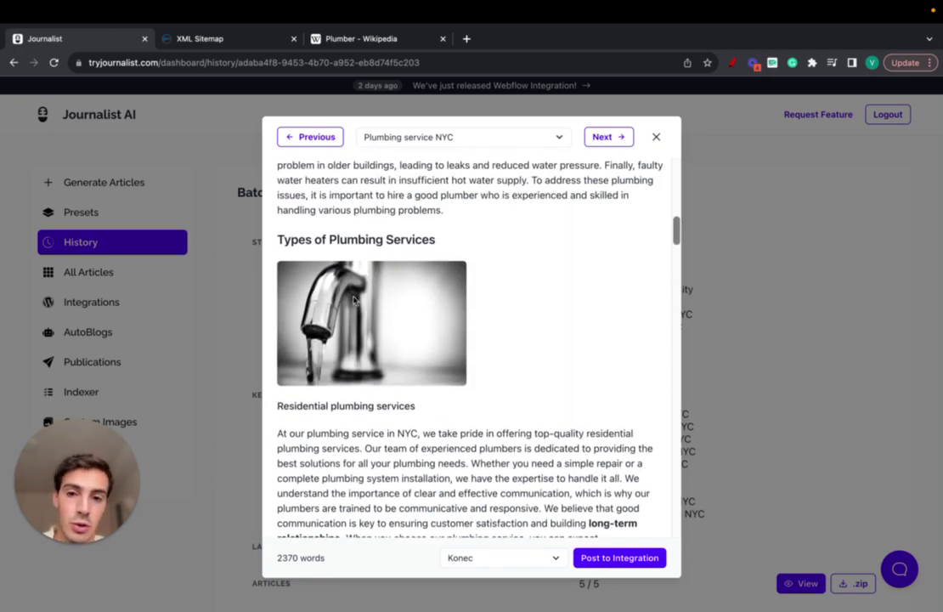
scroll(480, 289, down, 20)
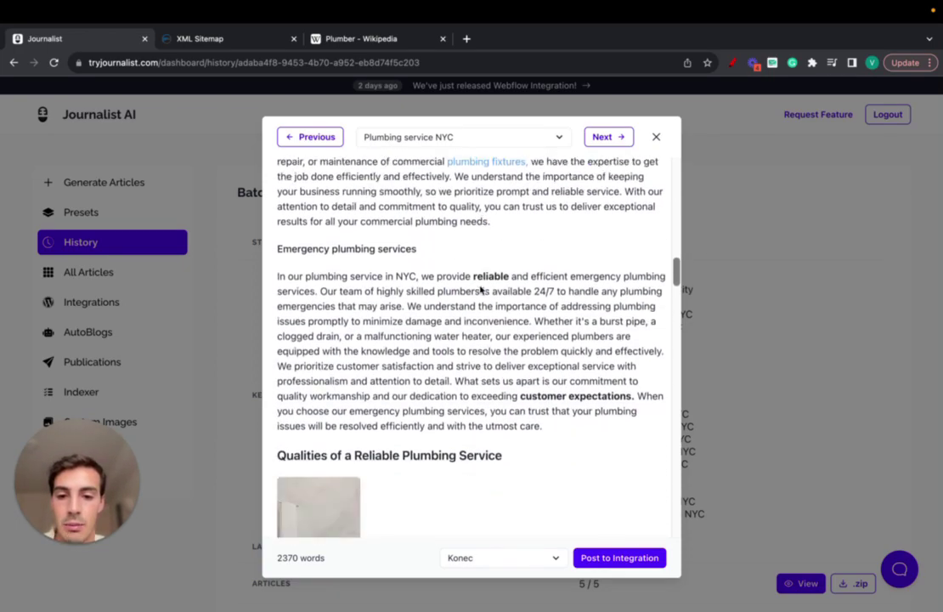
scroll(481, 286, up, 1)
scroll(459, 263, down, 5)
scroll(448, 246, up, 1)
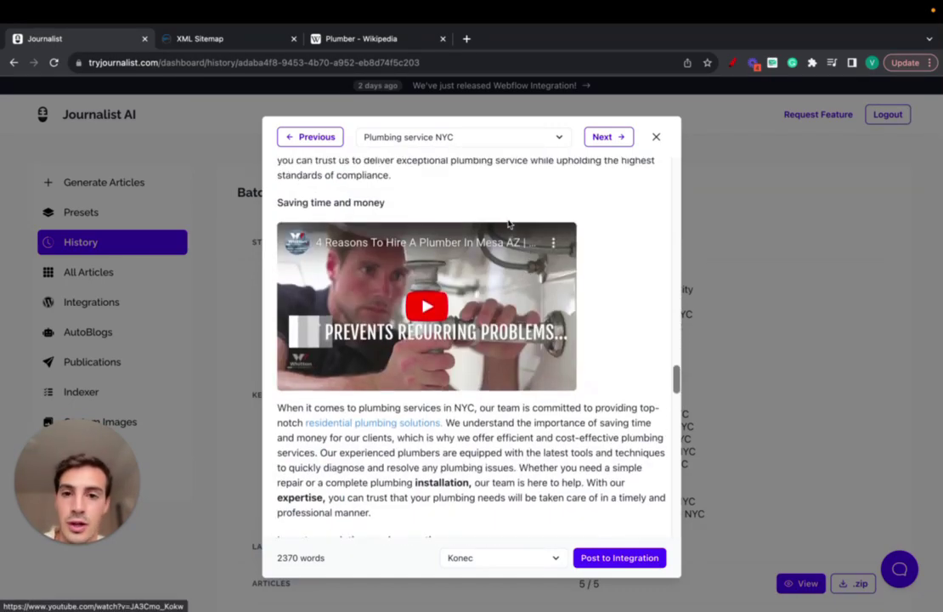
scroll(451, 332, down, 3)
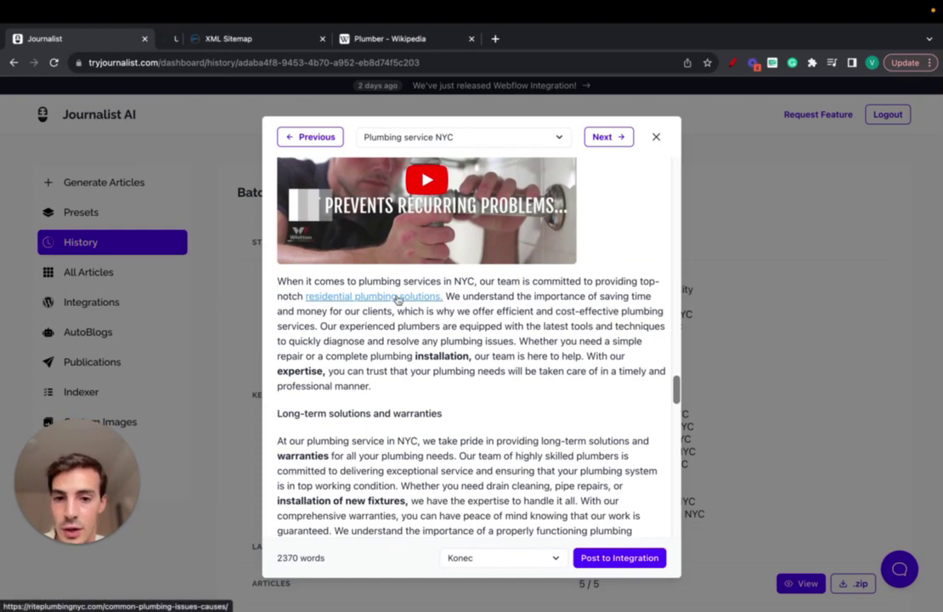
Open the residential plumbing solutions link in a new tab, check it, and return to the preview
super+click(397, 298)
click(221, 41)
double_click(325, 62)
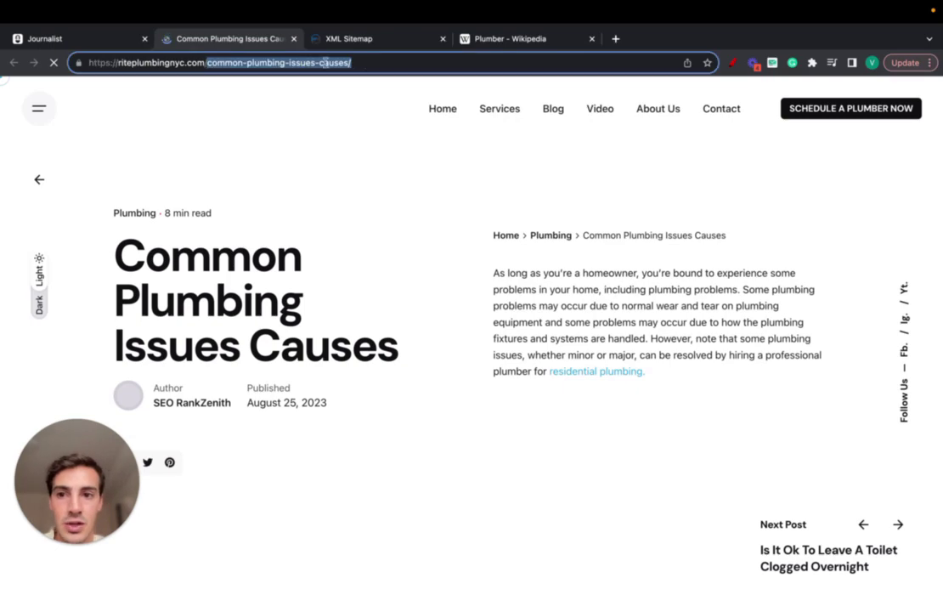
click(99, 43)
scroll(411, 321, down, 3)
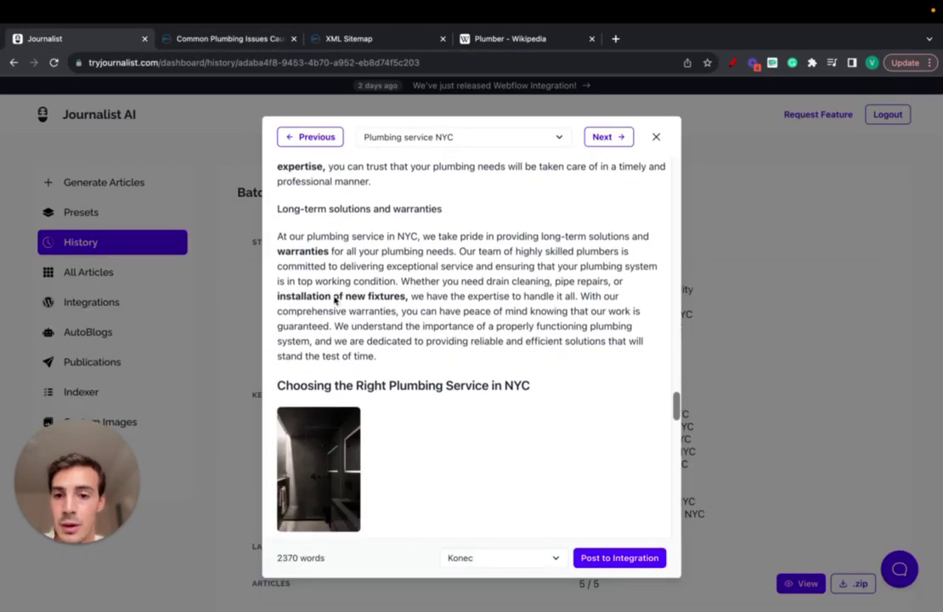
scroll(400, 289, down, 5)
scroll(416, 323, up, 1)
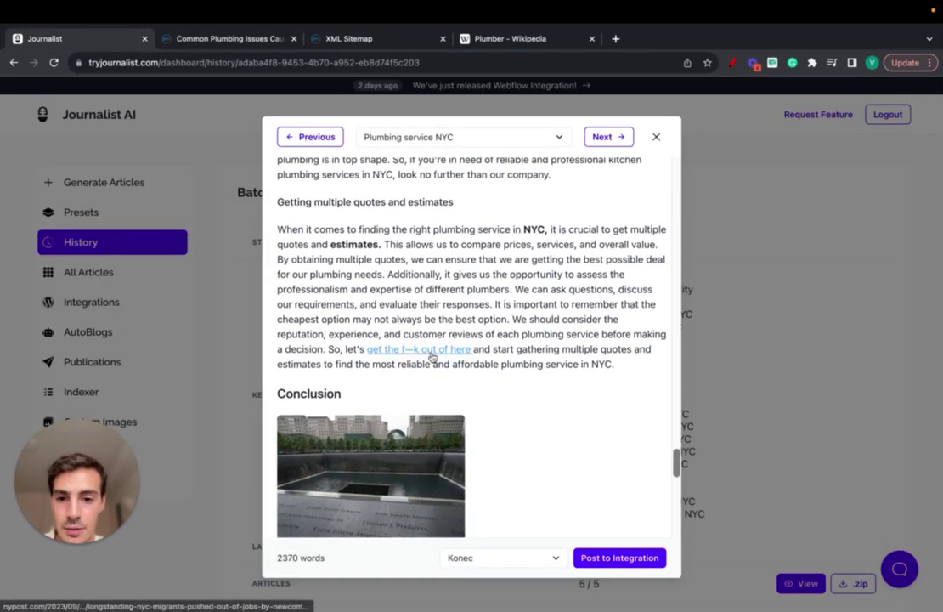
Open the quotes paragraph's New York Post link in a new tab, then return to the preview
super+click(431, 356)
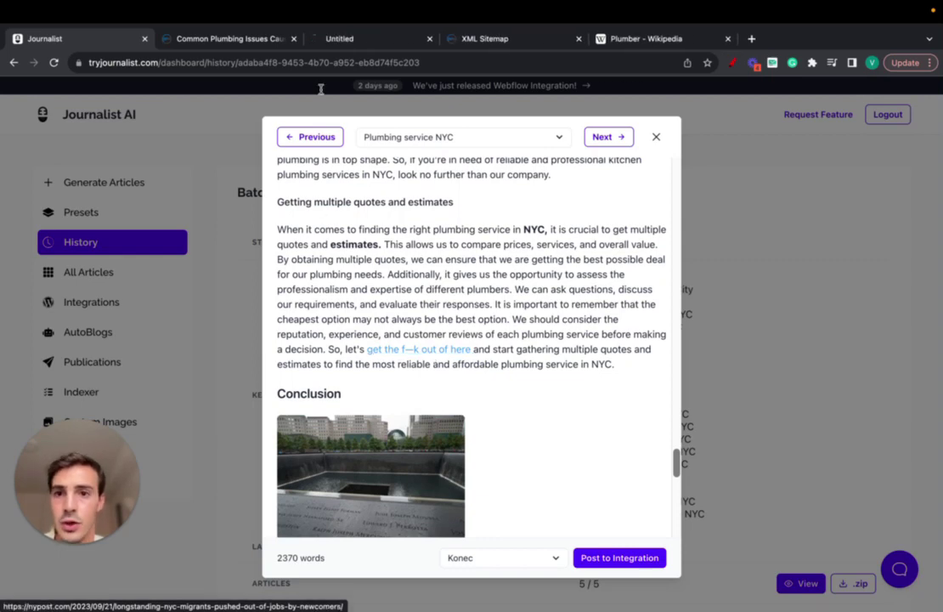
click(347, 40)
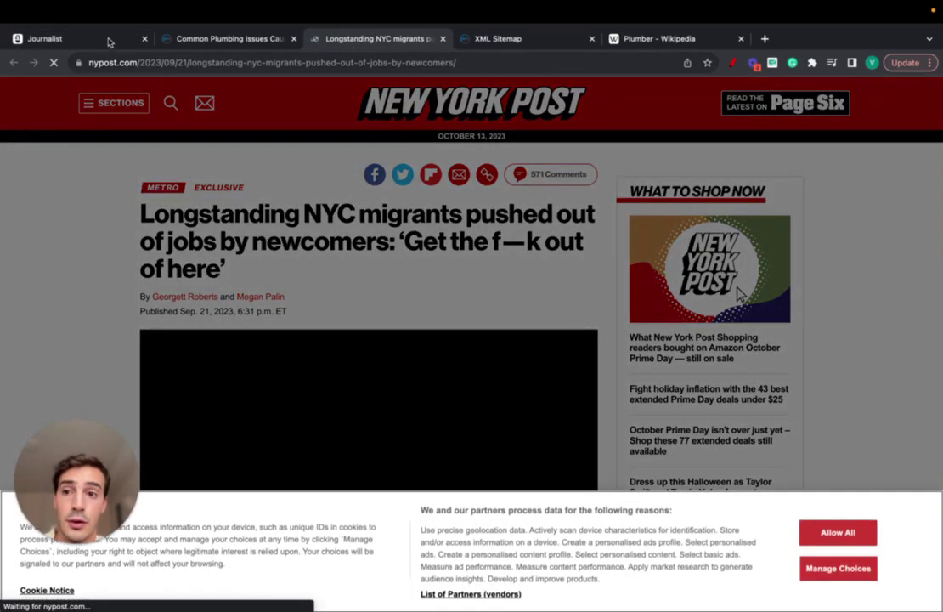
click(110, 40)
scroll(389, 294, down, 1)
scroll(388, 294, up, 20)
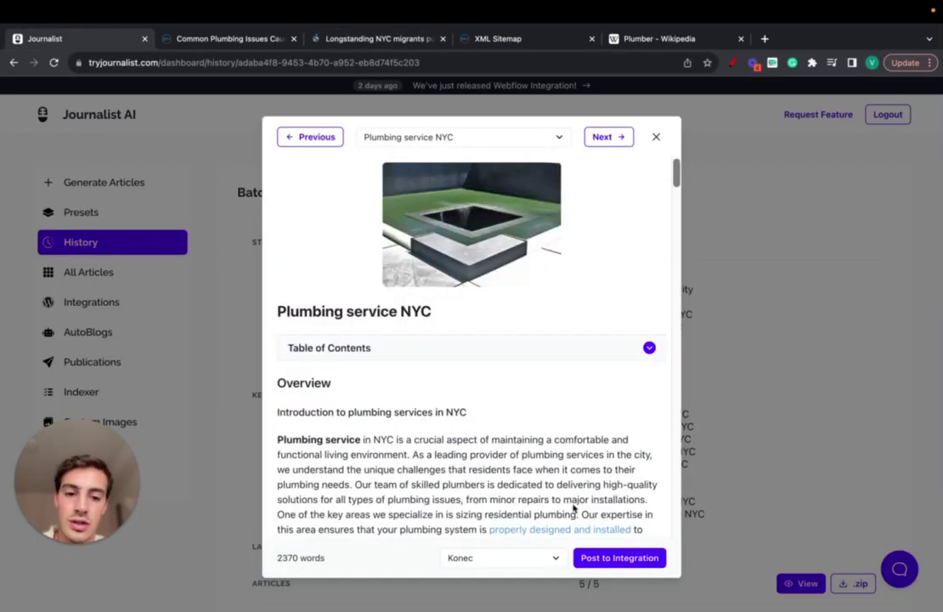
Switch the preview to the previous article, Licensed plumber NYC
click(315, 138)
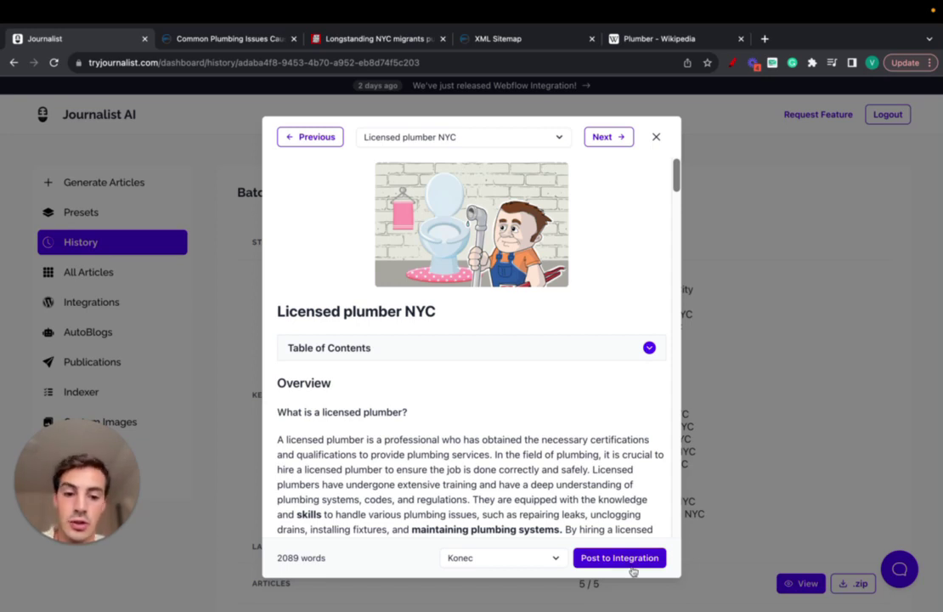
scroll(503, 499, down, 3)
scroll(503, 500, up, 2)
Draw red lines over the article, circle the preview, and underline the Journalist AI name
click(731, 64)
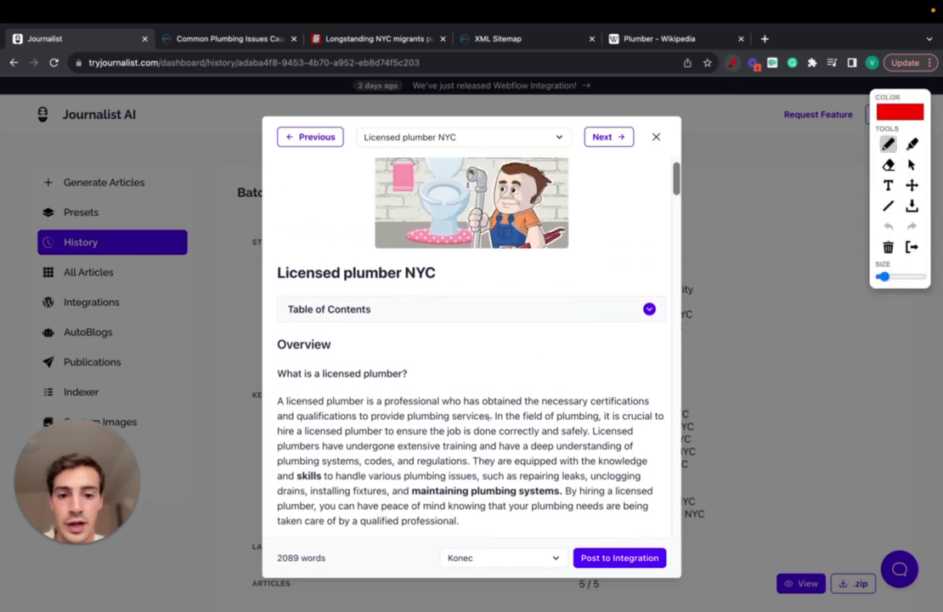
mouse_move(485, 420)
mouse_down()
mouse_move(560, 338)
mouse_move(641, 287)
mouse_move(655, 238)
mouse_move(773, 139)
mouse_up()
mouse_move(762, 95)
mouse_down()
mouse_move(752, 109)
mouse_move(767, 122)
mouse_move(762, 92)
mouse_up()
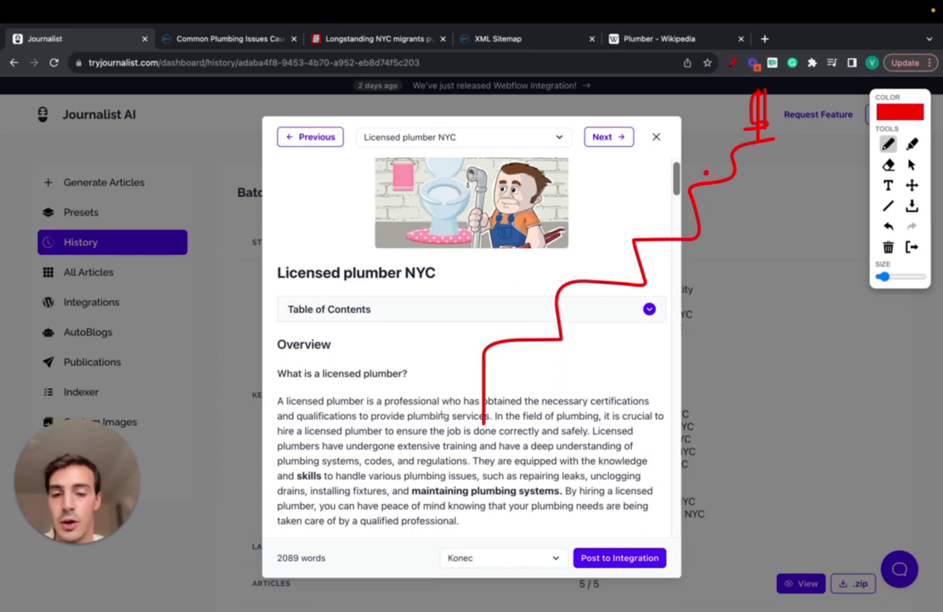
mouse_move(439, 415)
mouse_down()
mouse_move(445, 362)
mouse_move(502, 338)
mouse_up()
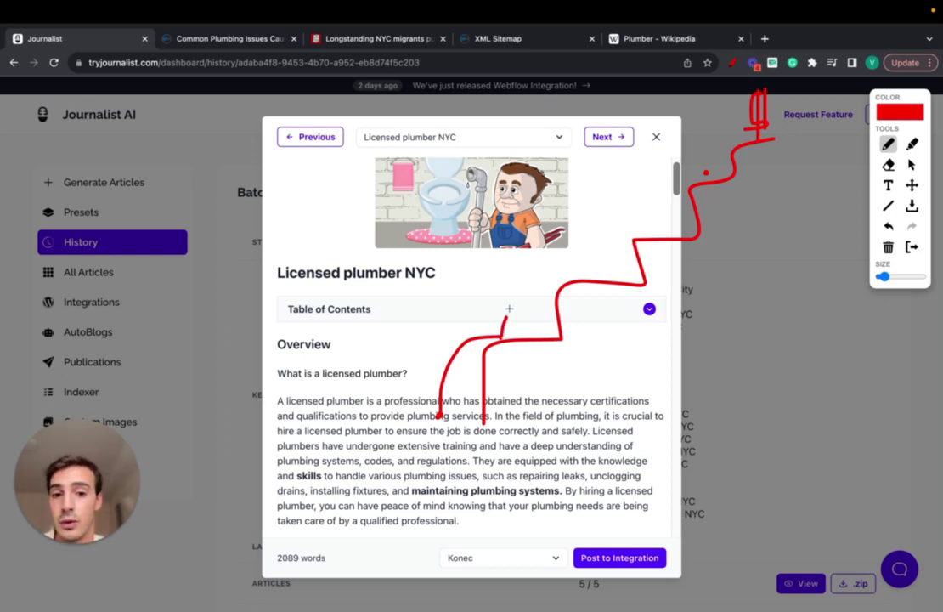
mouse_move(508, 309)
mouse_down()
mouse_move(613, 225)
mouse_move(638, 234)
mouse_move(672, 177)
mouse_up()
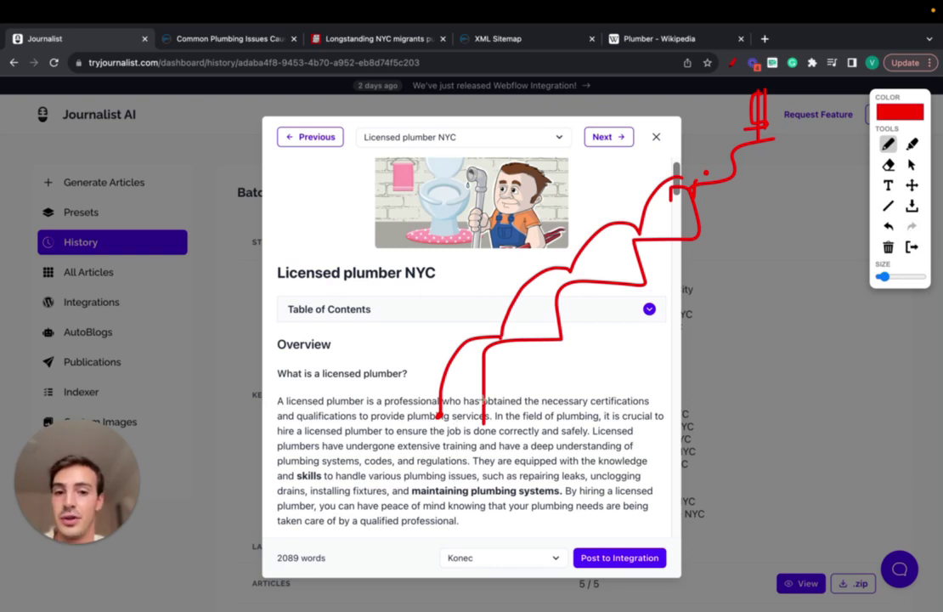
mouse_move(274, 182)
mouse_down()
mouse_move(266, 127)
mouse_move(633, 535)
mouse_move(324, 101)
mouse_up()
drag(95, 130, 132, 130)
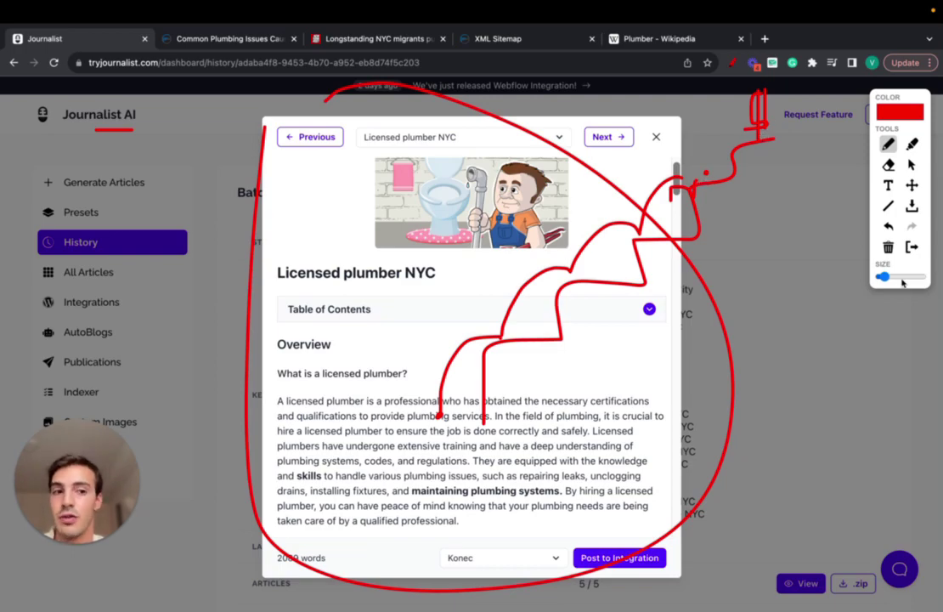
key(Escape)
Scroll the current article, then go back to the previous article, Plumber in New York City
scroll(522, 299, down, 5)
scroll(522, 299, down, 10)
scroll(522, 299, down, 10)
scroll(522, 304, down, 8)
scroll(522, 303, up, 20)
scroll(522, 304, up, 15)
click(300, 139)
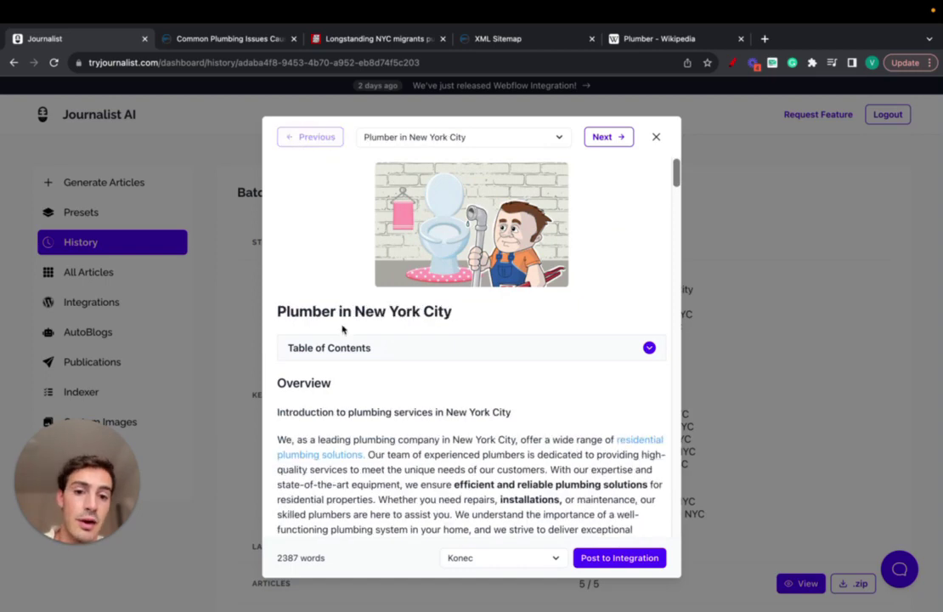
Expand and collapse its table of contents, then scroll down to the conclusion
scroll(342, 330, down, 3)
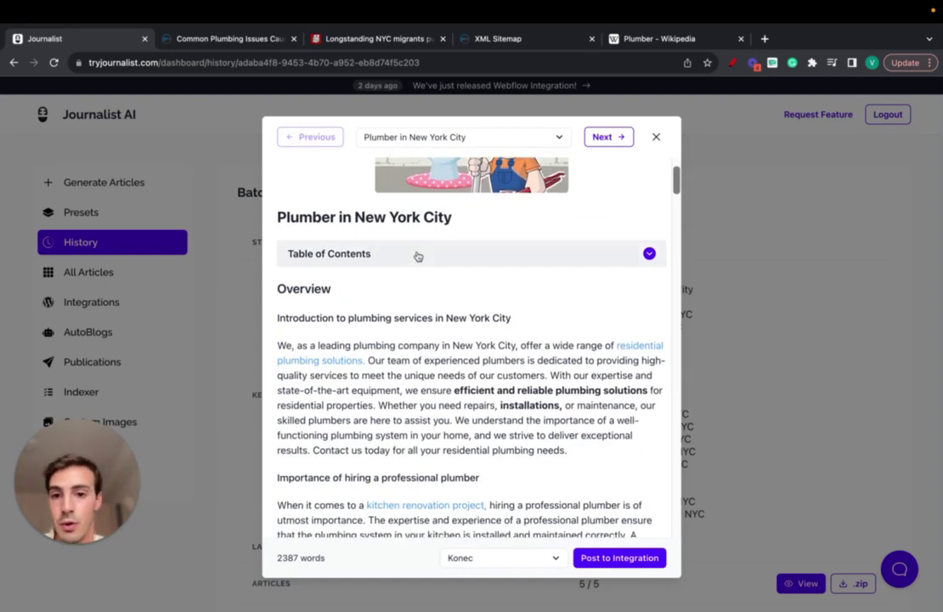
click(418, 254)
click(418, 254)
scroll(418, 257, down, 10)
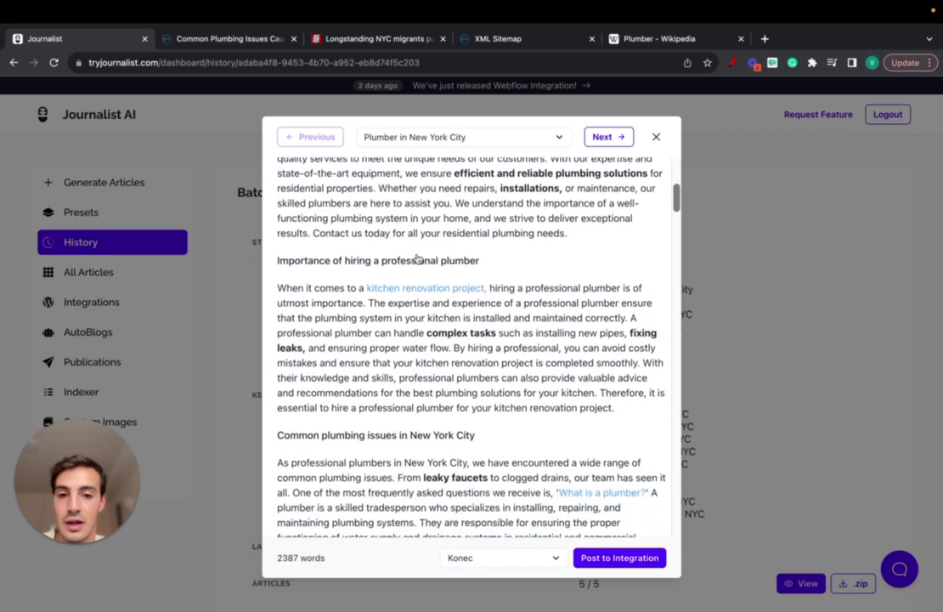
scroll(418, 257, down, 20)
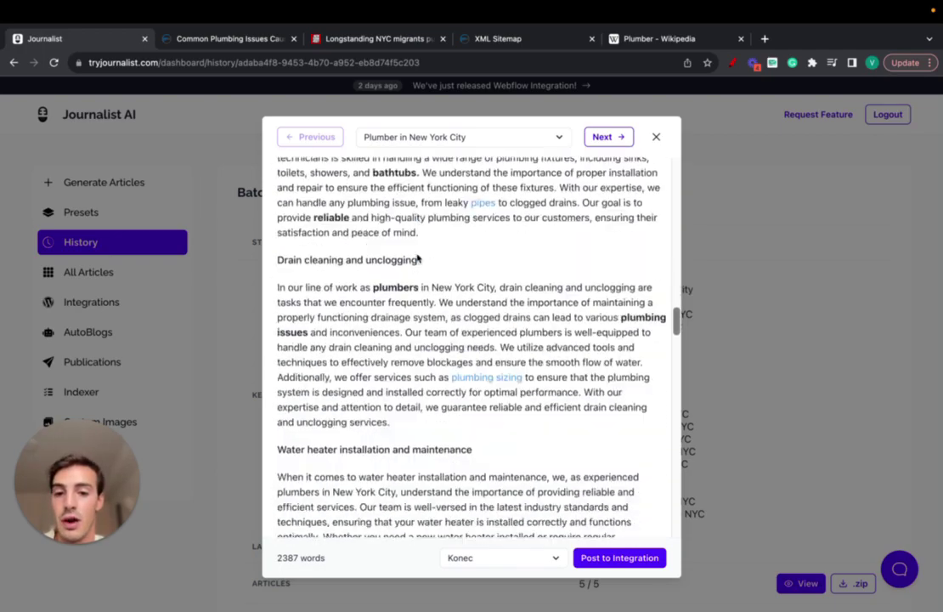
scroll(418, 256, down, 20)
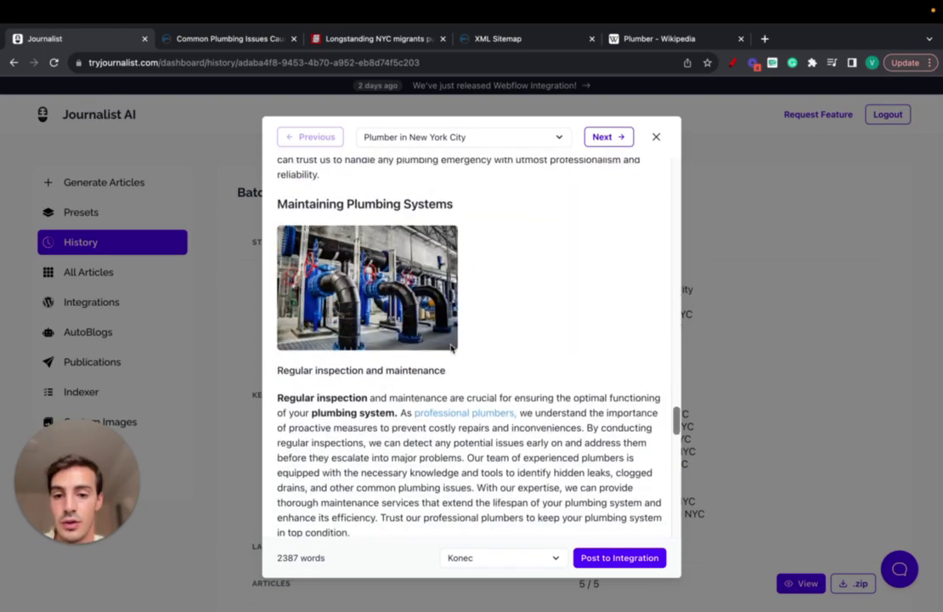
scroll(437, 357, up, 8)
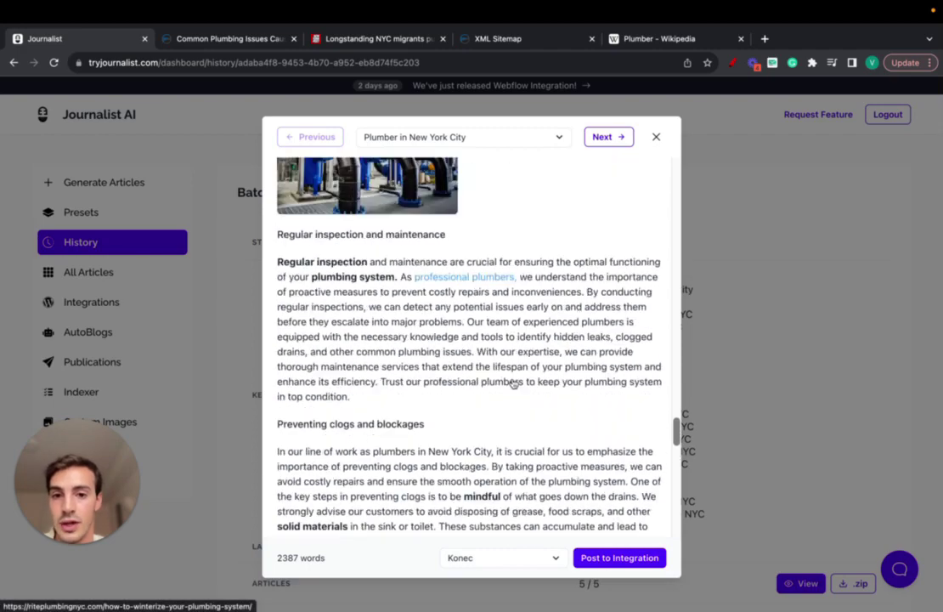
scroll(457, 292, down, 20)
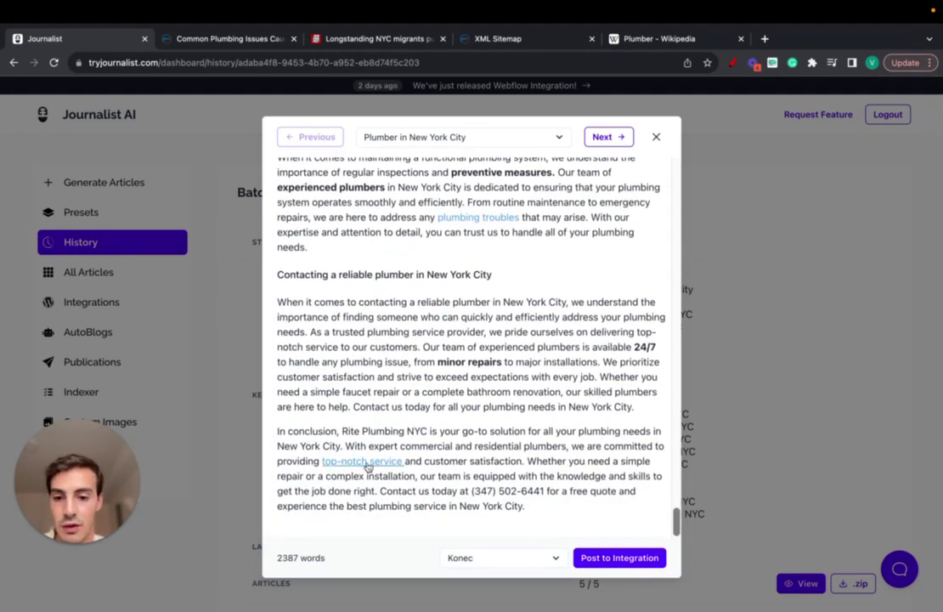
Highlight the conclusion's text, including Rite Plumbing NYC and the contact phone number
drag(527, 508, 279, 431)
click(344, 431)
drag(343, 431, 427, 432)
click(425, 431)
triple_click(425, 432)
click(341, 432)
triple_click(344, 432)
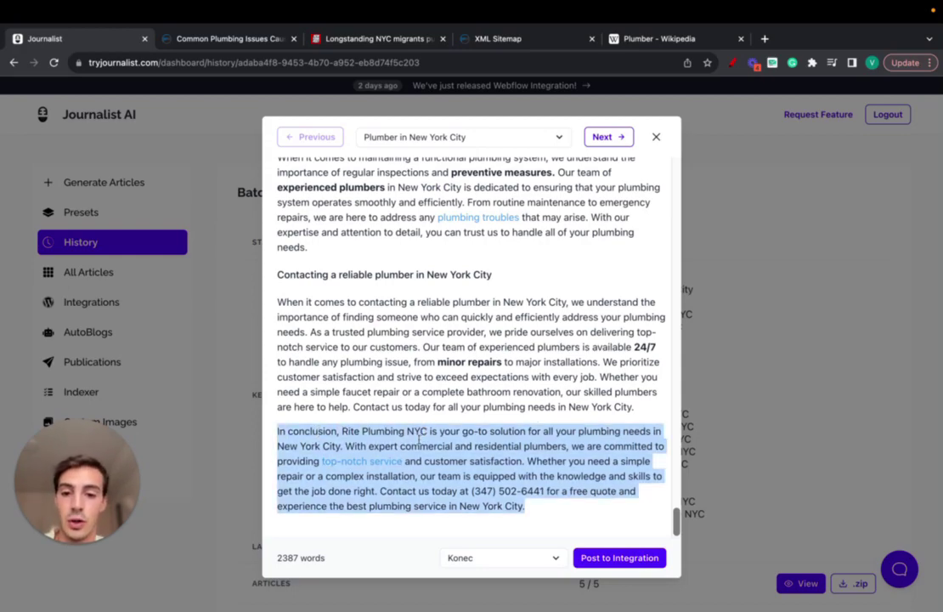
click(383, 451)
drag(472, 491, 595, 491)
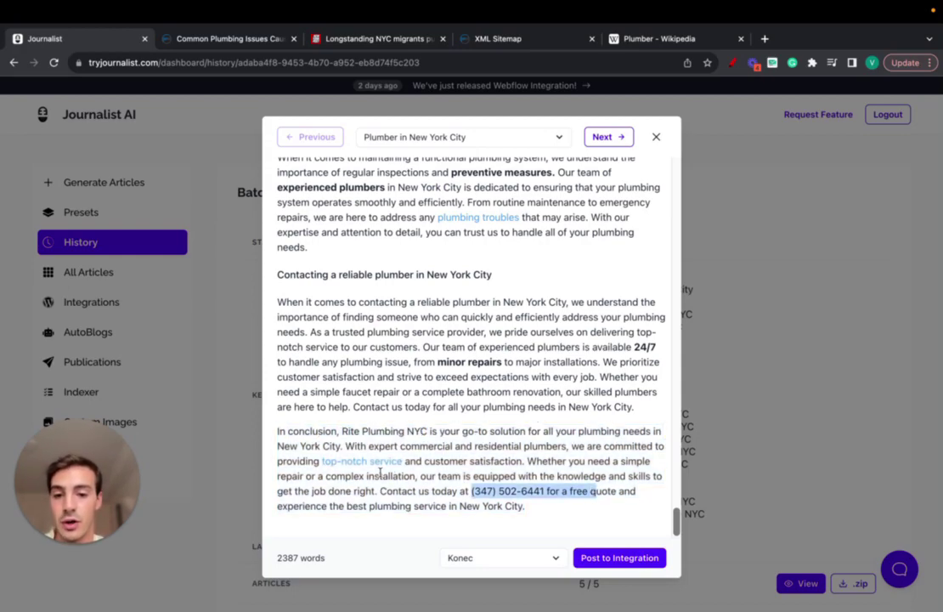
scroll(455, 352, up, 20)
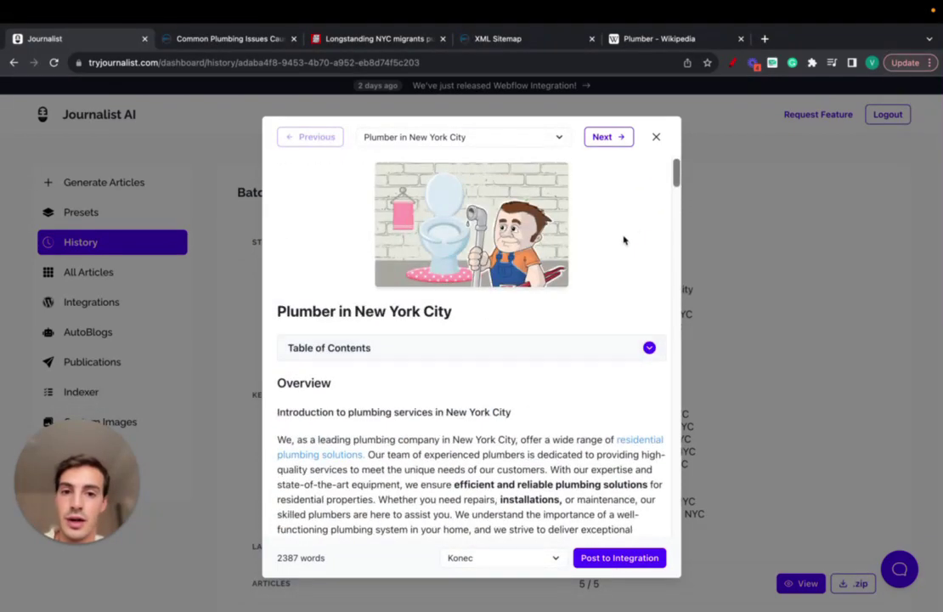
Close the article preview and scroll down the batch details page
click(658, 137)
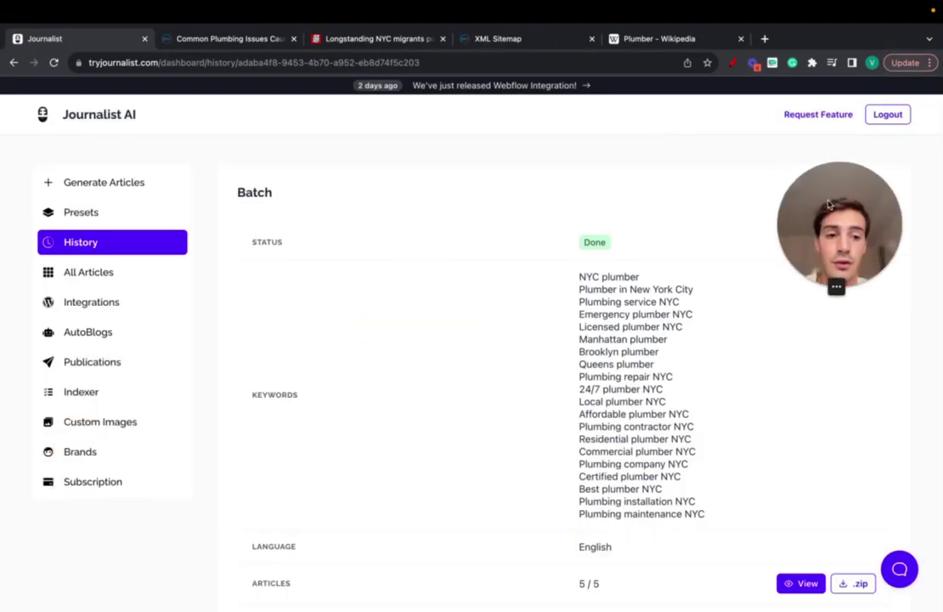
click(803, 585)
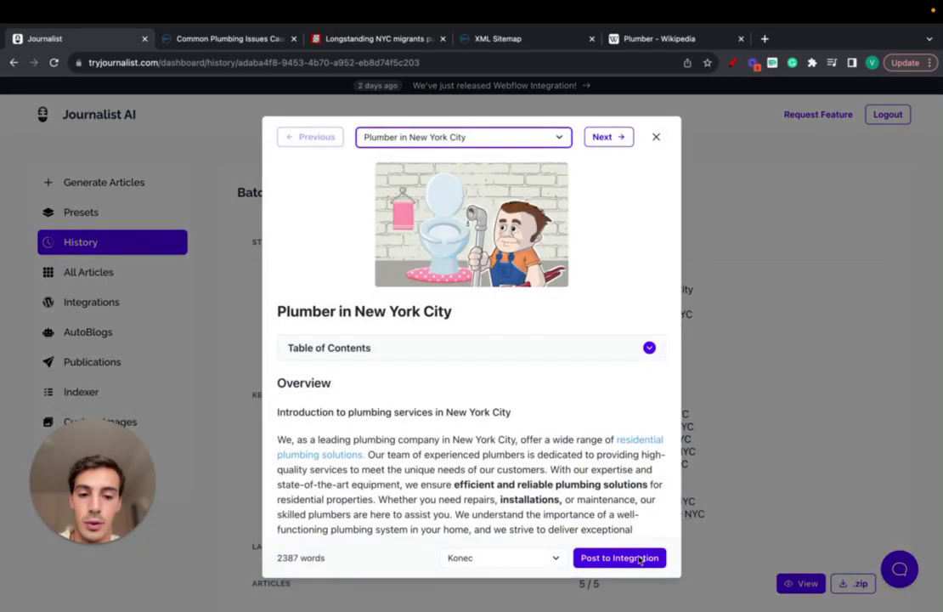
key(Escape)
scroll(816, 296, down, 2)
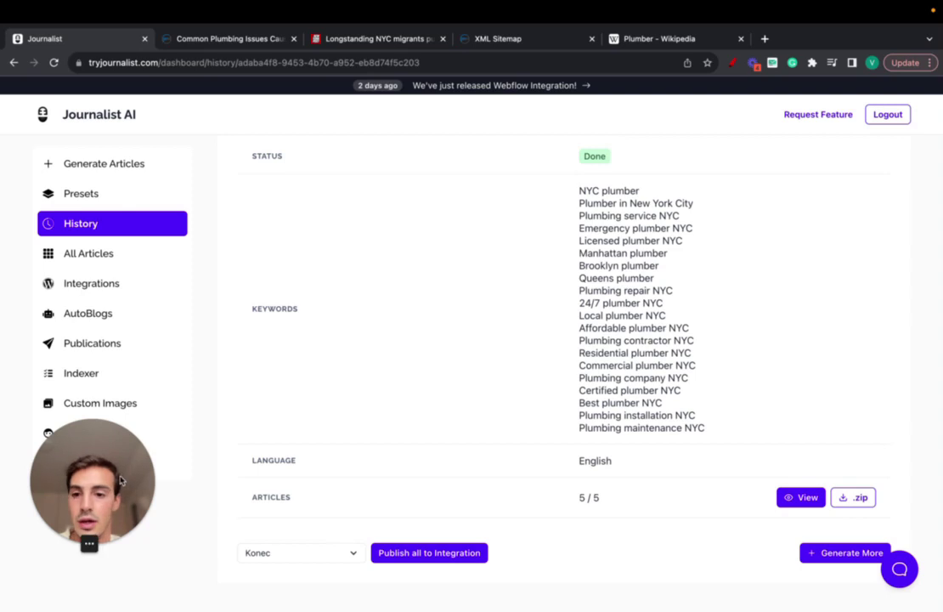
drag(104, 412, 941, 349)
Open AutoBlogs, mark up the page with red pen strokes, then clear them
click(94, 314)
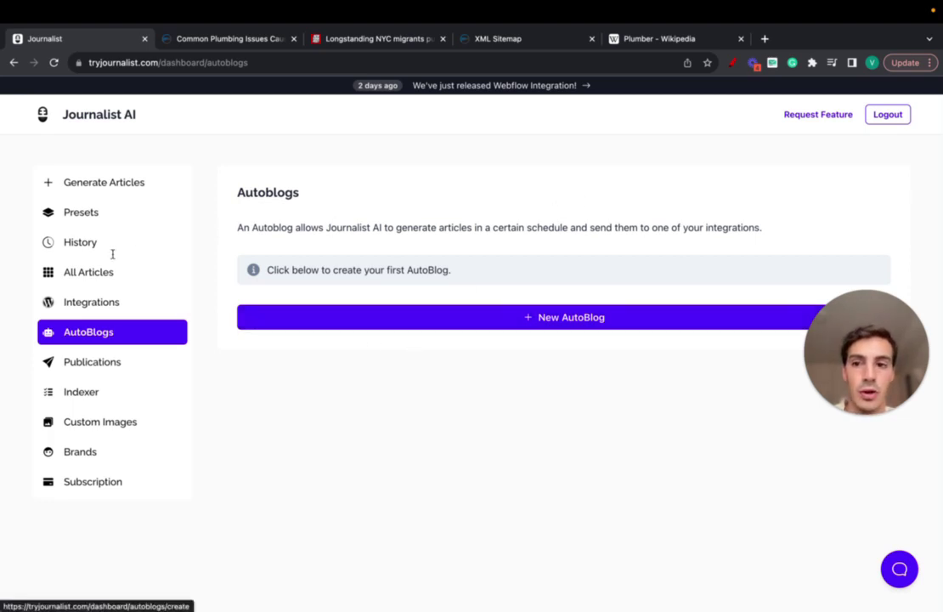
click(733, 62)
mouse_move(63, 126)
mouse_down()
mouse_move(173, 126)
mouse_move(432, 179)
mouse_move(451, 215)
mouse_move(514, 141)
mouse_move(491, 196)
mouse_up()
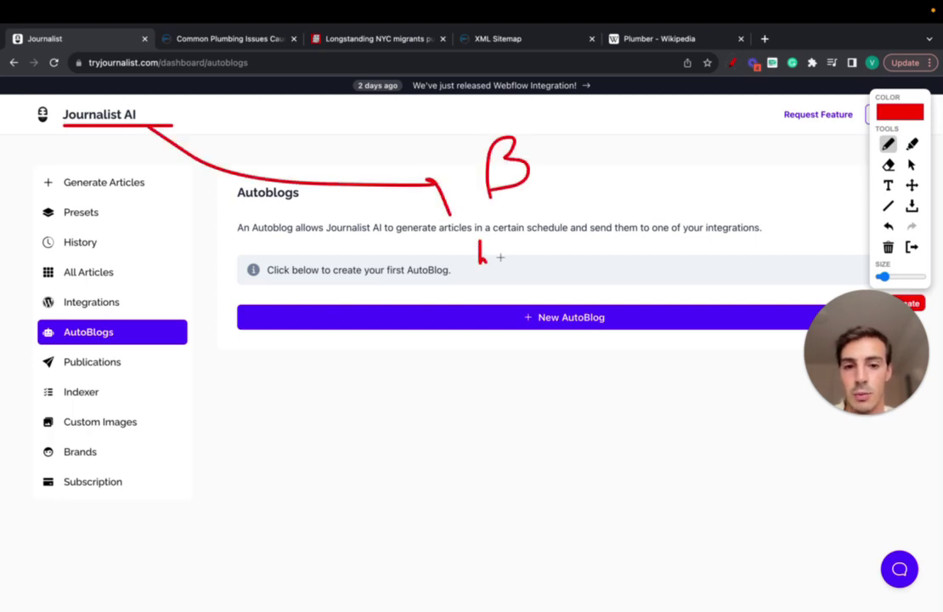
mouse_move(547, 255)
mouse_down()
mouse_move(586, 264)
mouse_move(629, 296)
mouse_up()
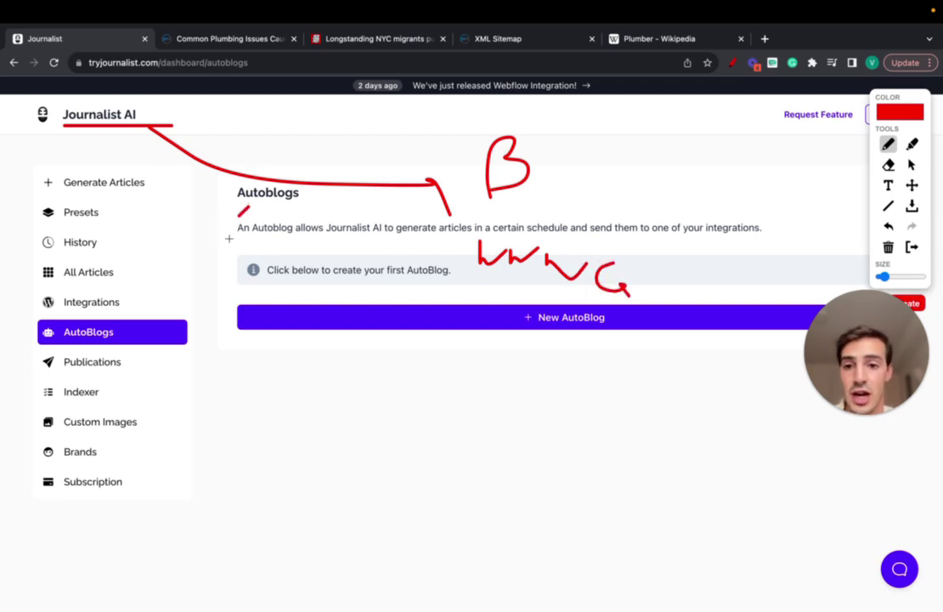
mouse_move(249, 206)
mouse_down()
mouse_move(261, 239)
mouse_move(308, 228)
mouse_up()
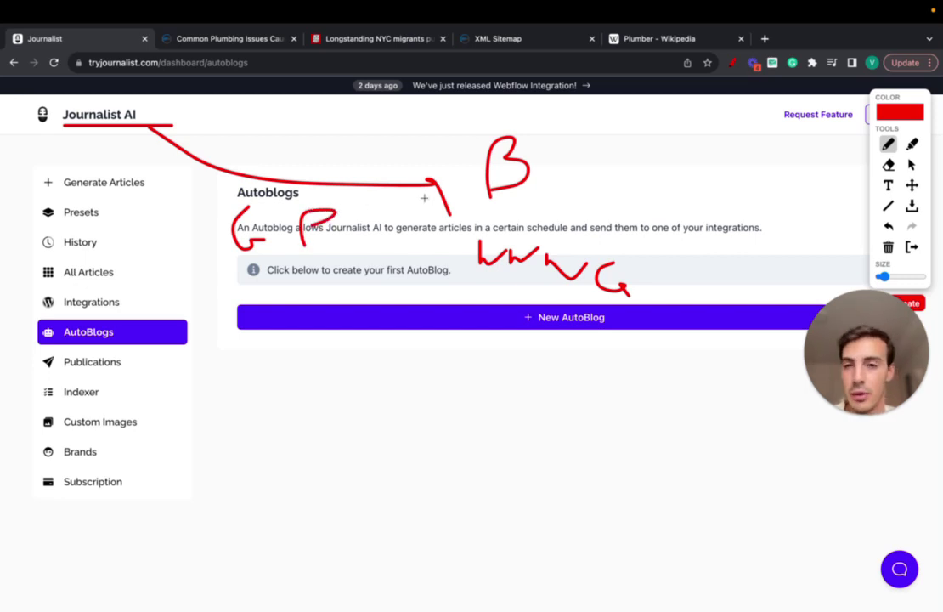
drag(60, 340, 154, 342)
click(912, 248)
drag(887, 317, 887, 452)
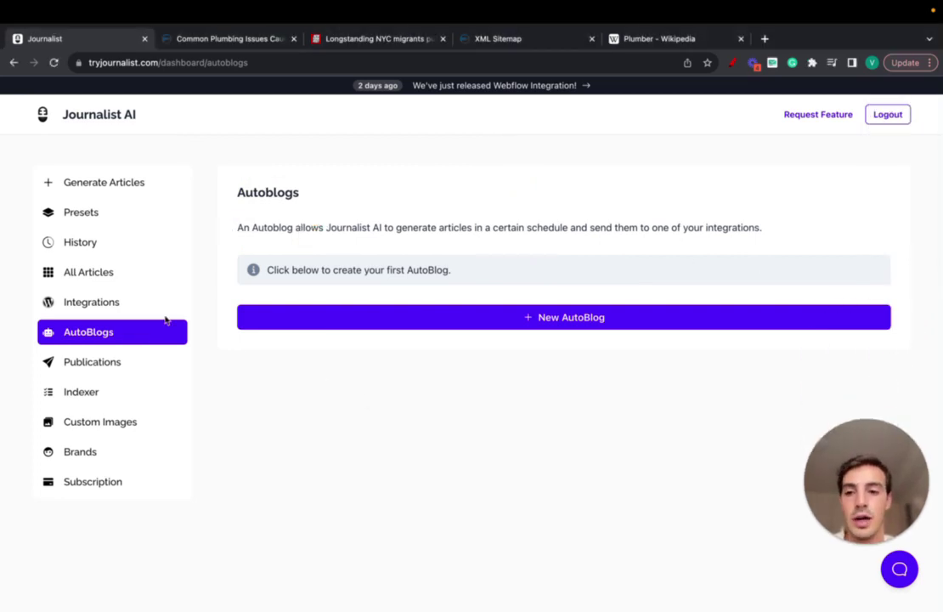
Start a new integration and preview the Shopify, Ghost, Wix, Webflow and Zapier connection fields
click(127, 303)
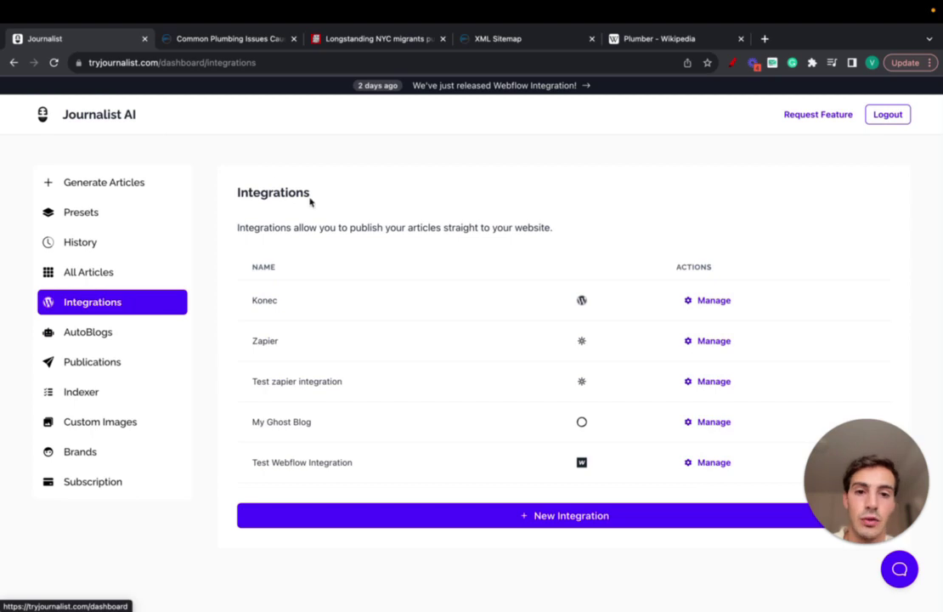
click(490, 518)
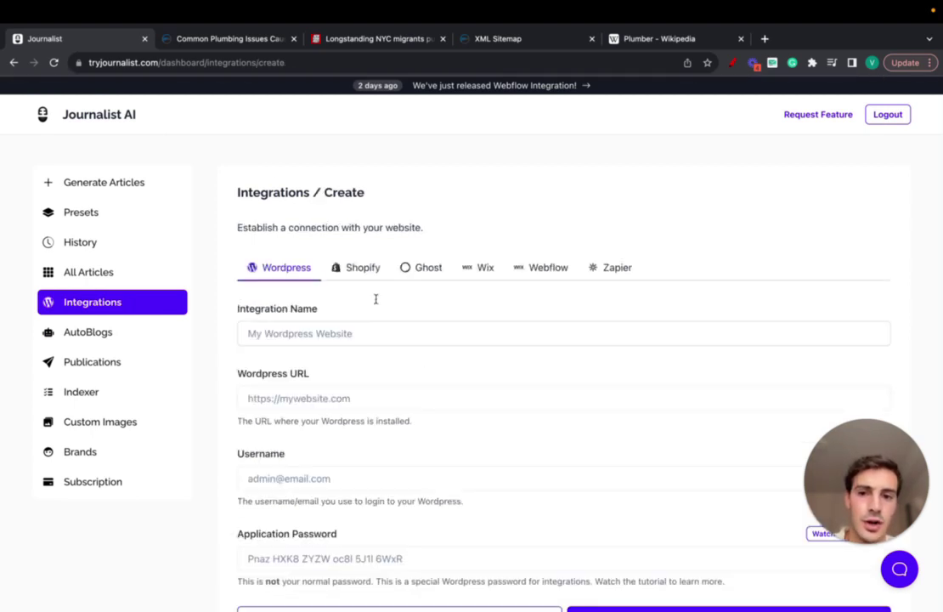
click(357, 270)
click(427, 270)
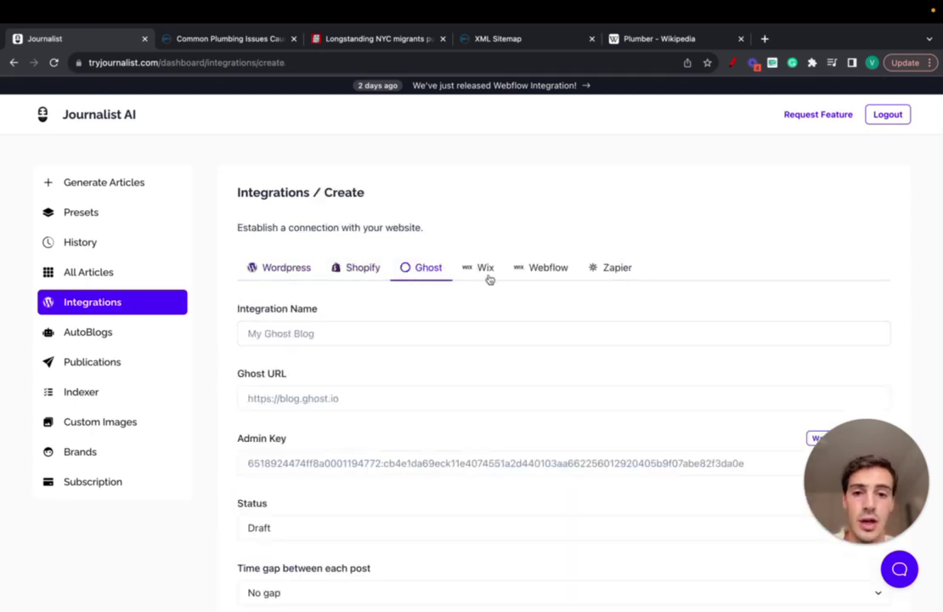
click(487, 270)
click(544, 271)
click(615, 269)
Compare WordPress, Shopify and Ghost again, then settle on the empty WordPress connection form
click(257, 269)
click(337, 270)
click(426, 270)
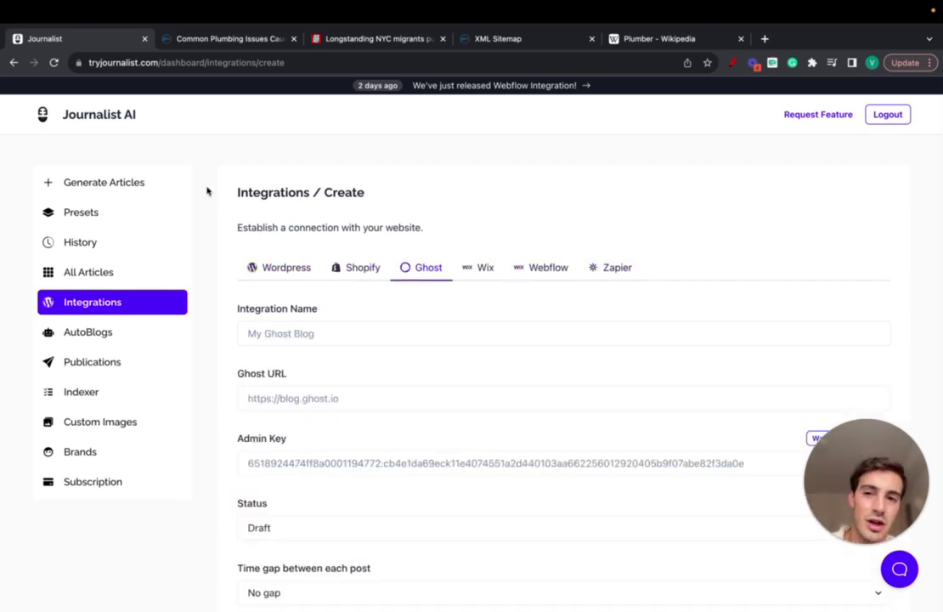
click(285, 267)
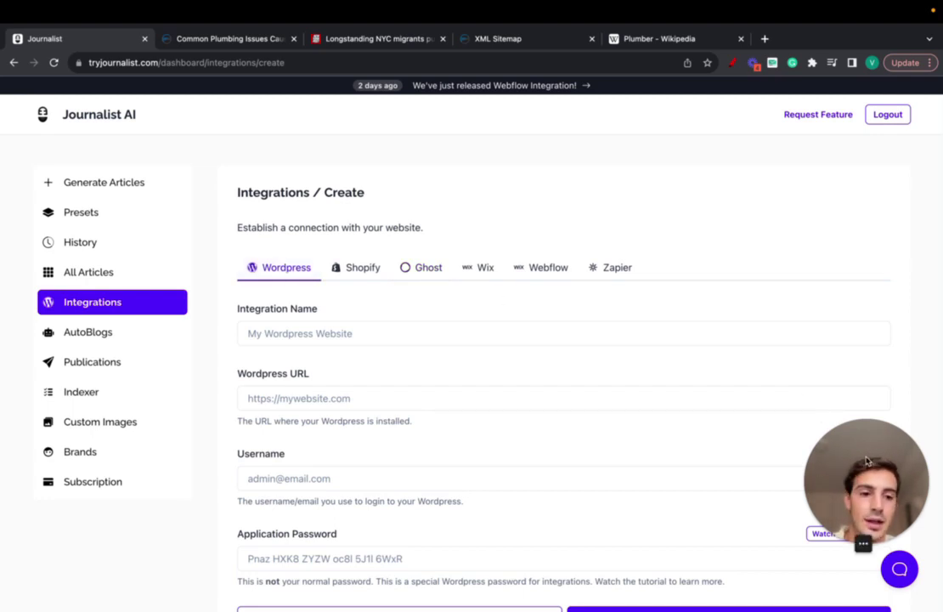
drag(867, 462, 77, 462)
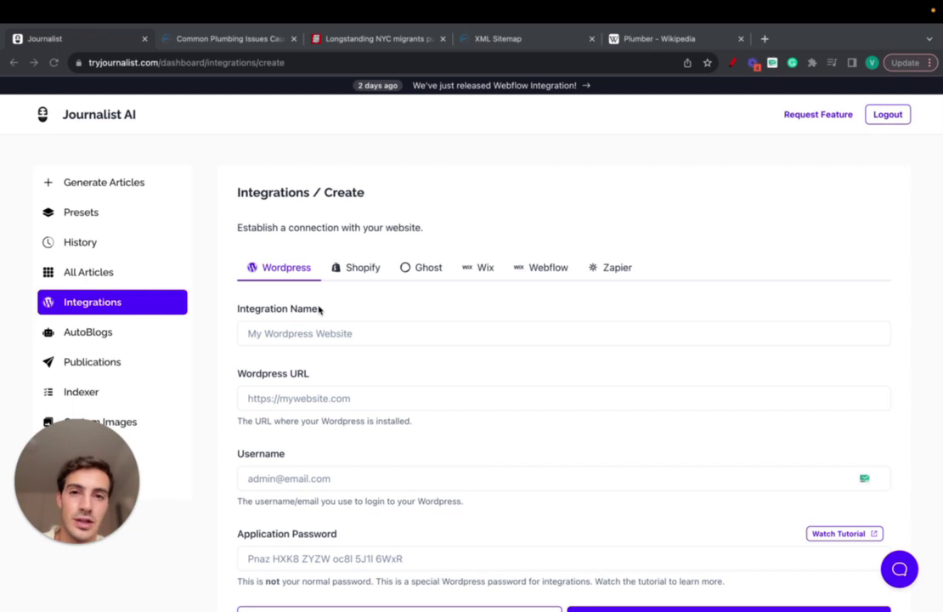
click(158, 63)
click(158, 63)
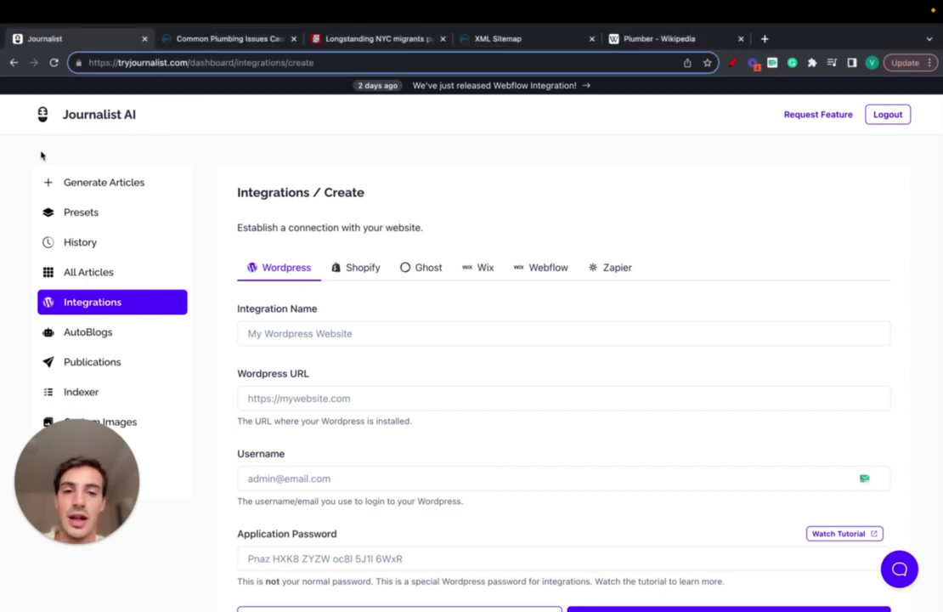